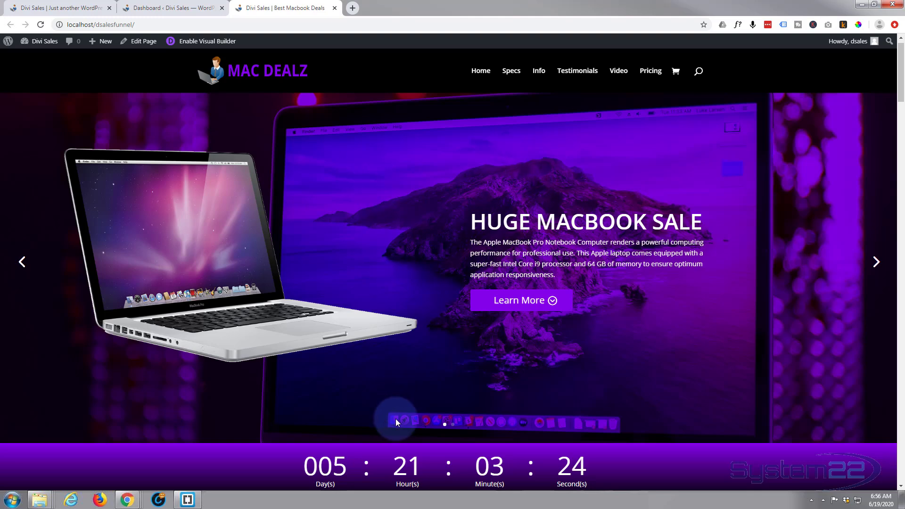
Step: Jump through the funnel home page's More Info and Full story sections to the testimonials
scroll(424, 307, "down", 2)
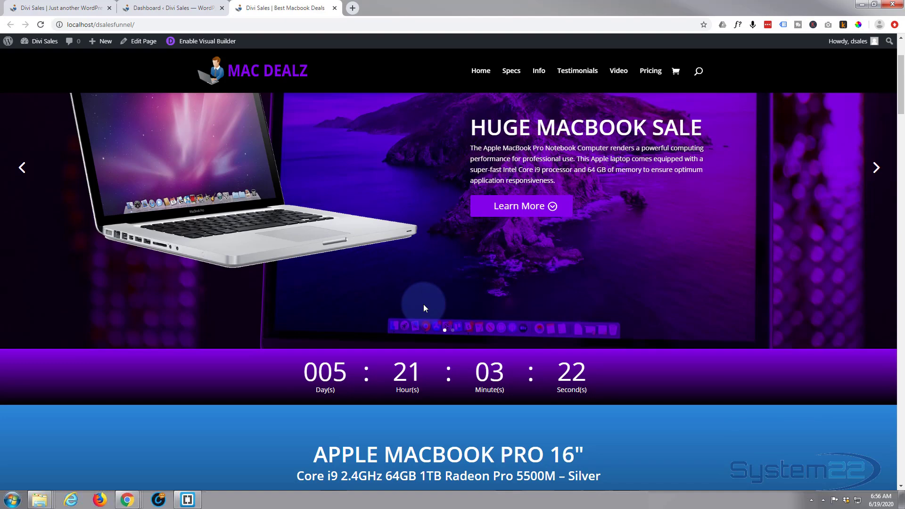
scroll(423, 307, "down", 4)
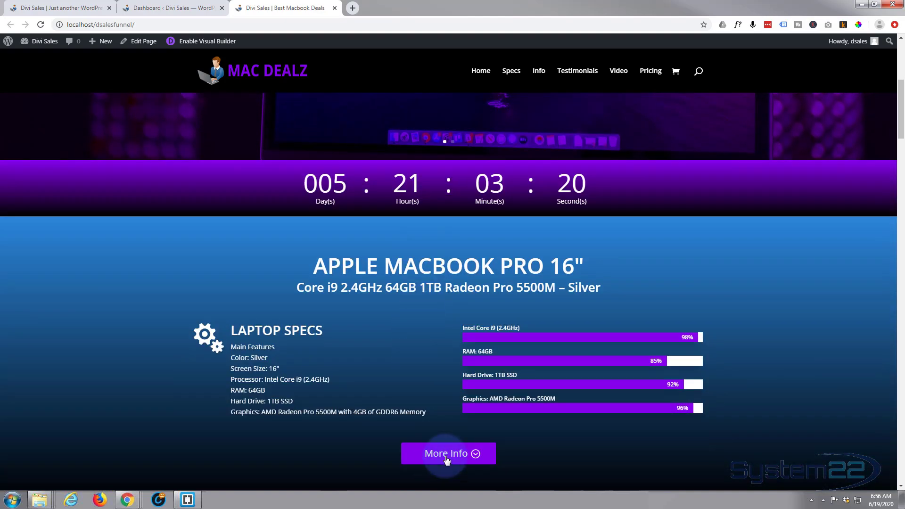
left_click(448, 455)
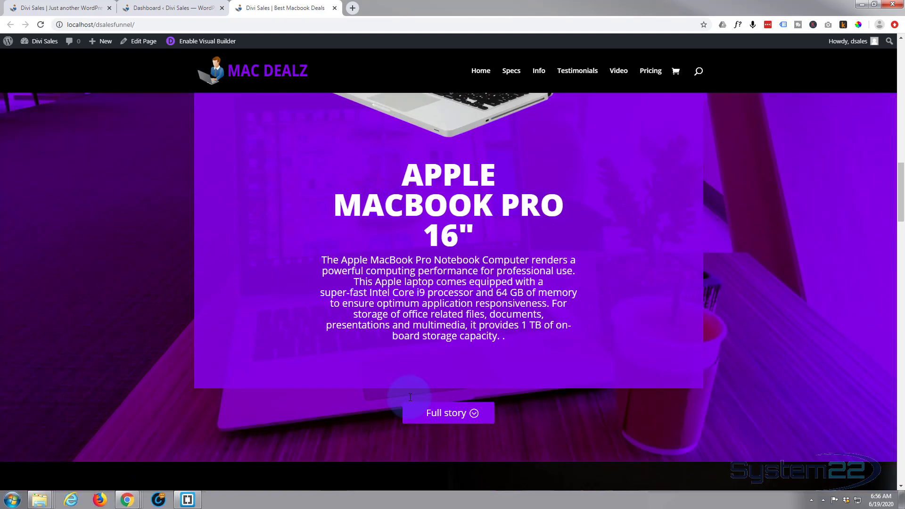
left_click(444, 415)
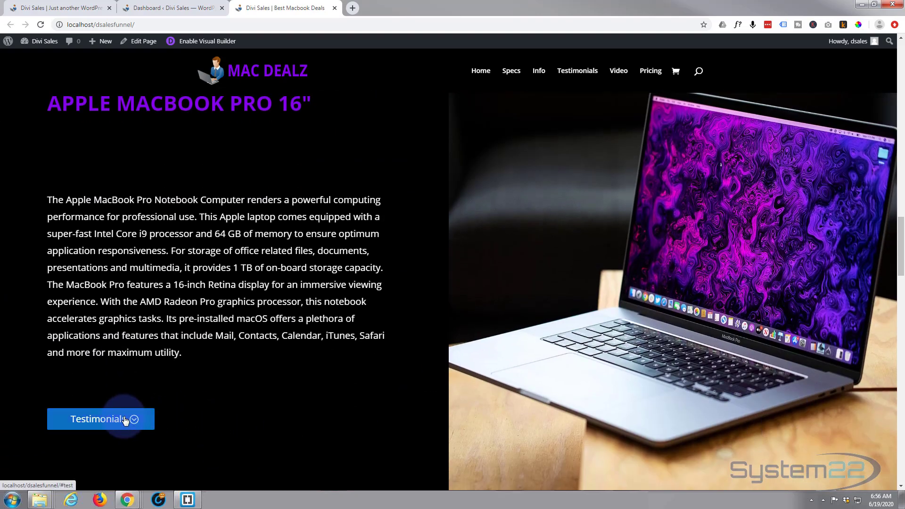
left_click(123, 417)
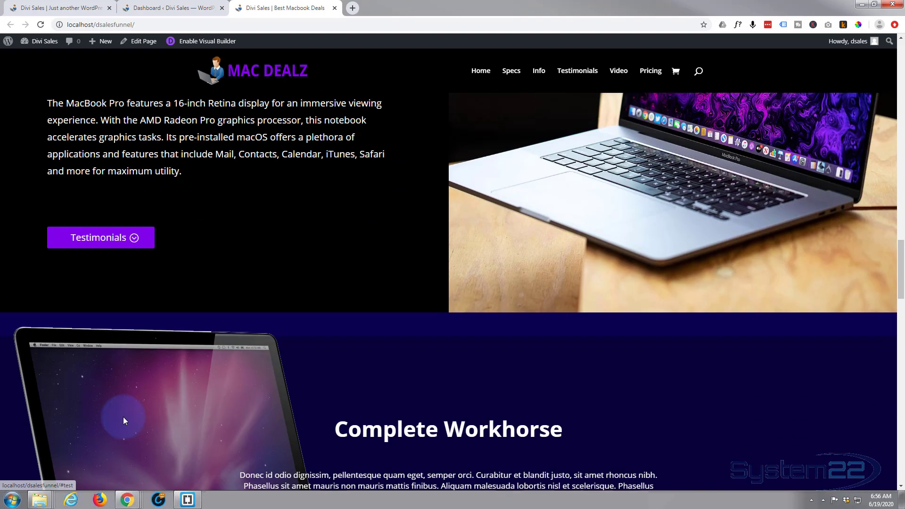
Step: Continue down the sales page to the Pricing Options tables
scroll(461, 421, "down", 9)
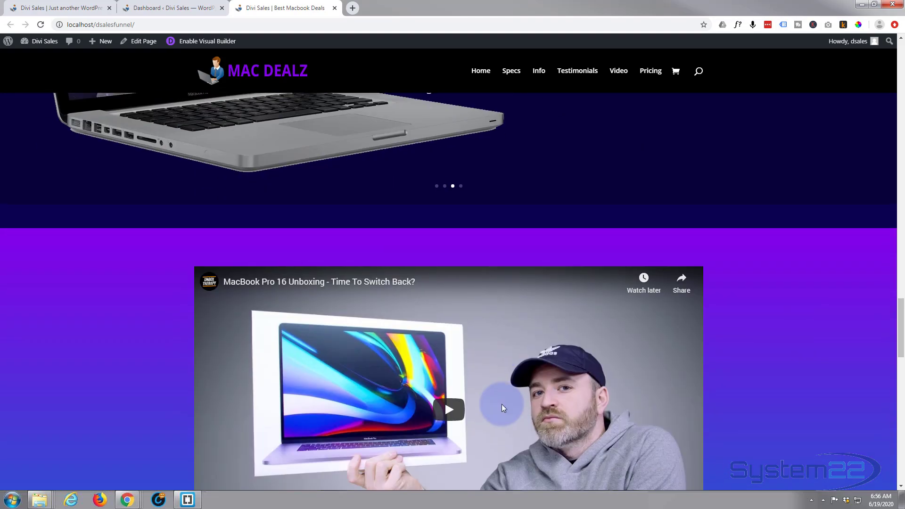
scroll(503, 408, "down", 5)
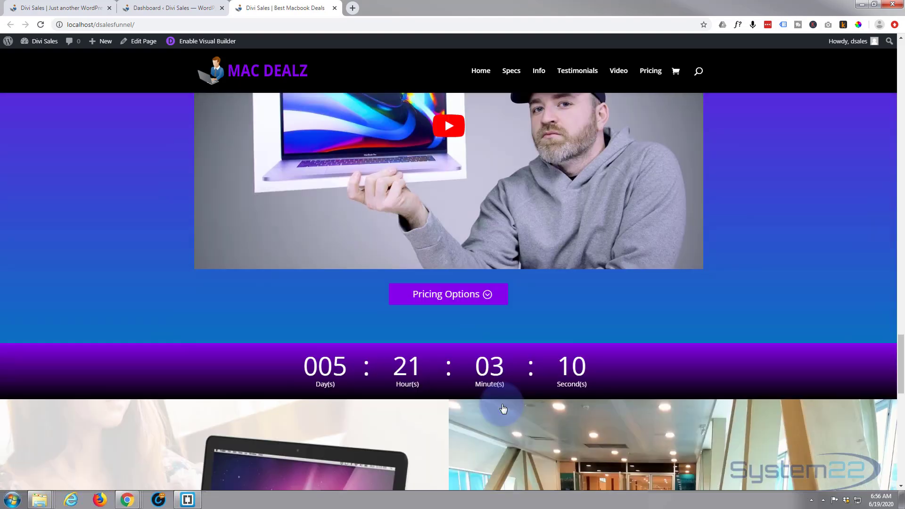
scroll(498, 406, "down", 2)
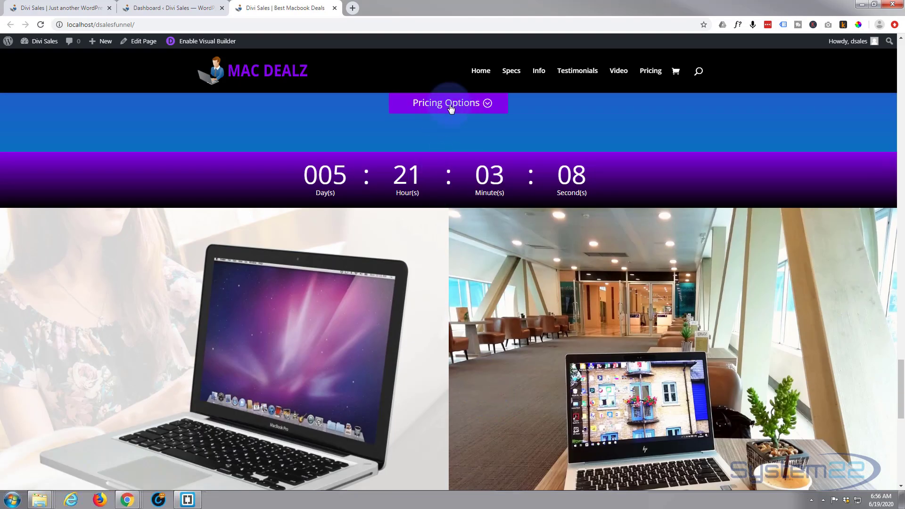
left_click(449, 104)
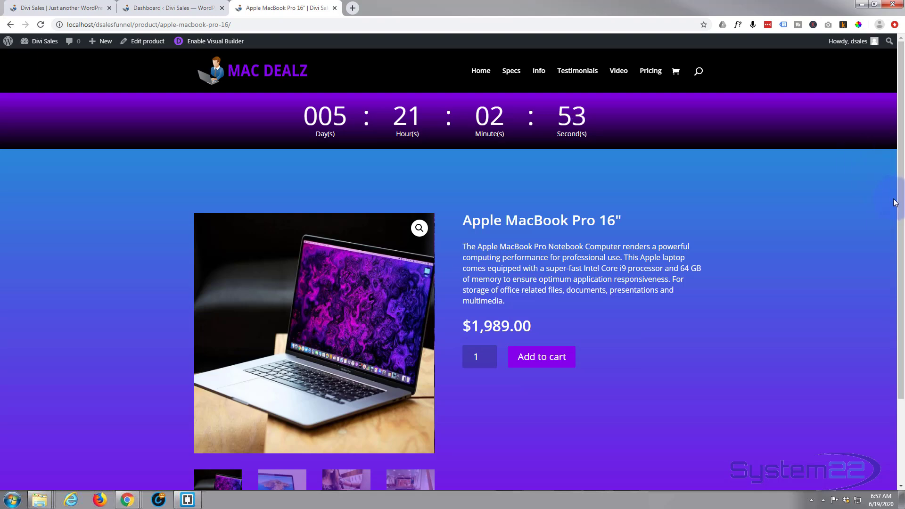
scroll(894, 203, "down", 3)
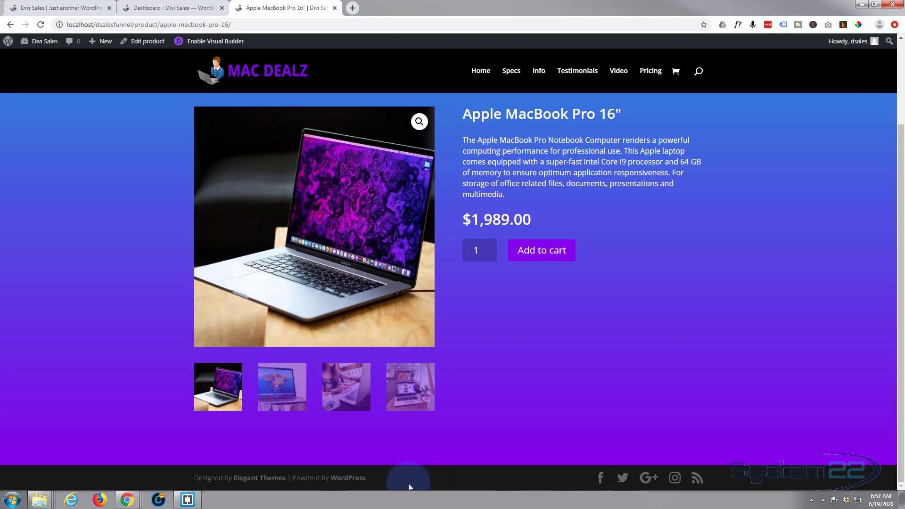
Step: On the Divi Sales home page tab, jump to the Pricing section
left_click(43, 10)
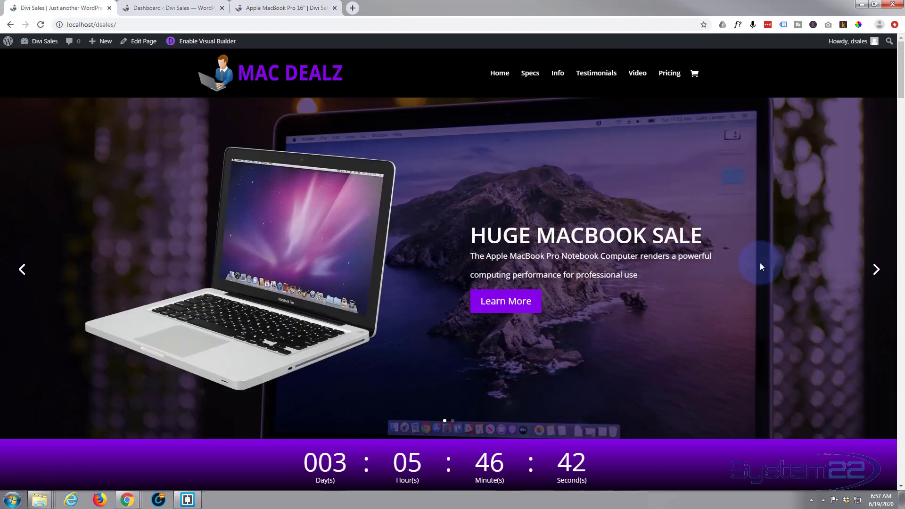
scroll(679, 309, "down", 4)
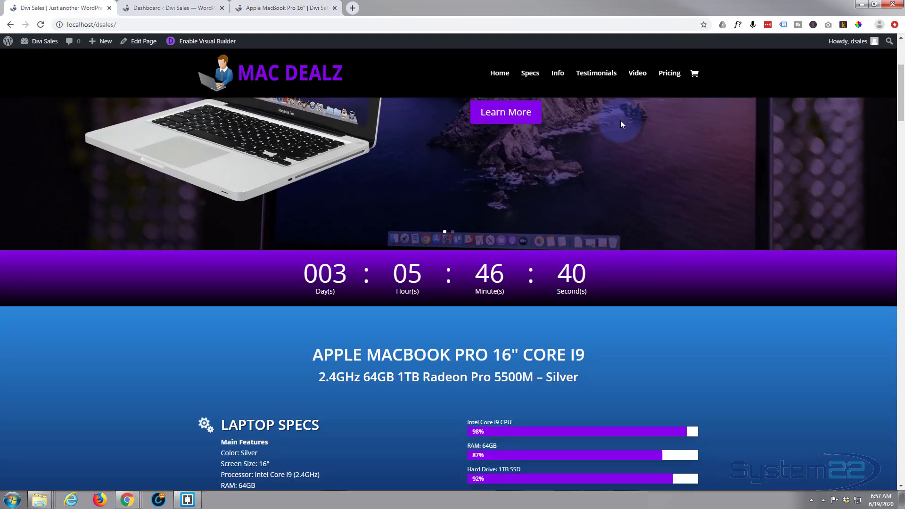
left_click(671, 75)
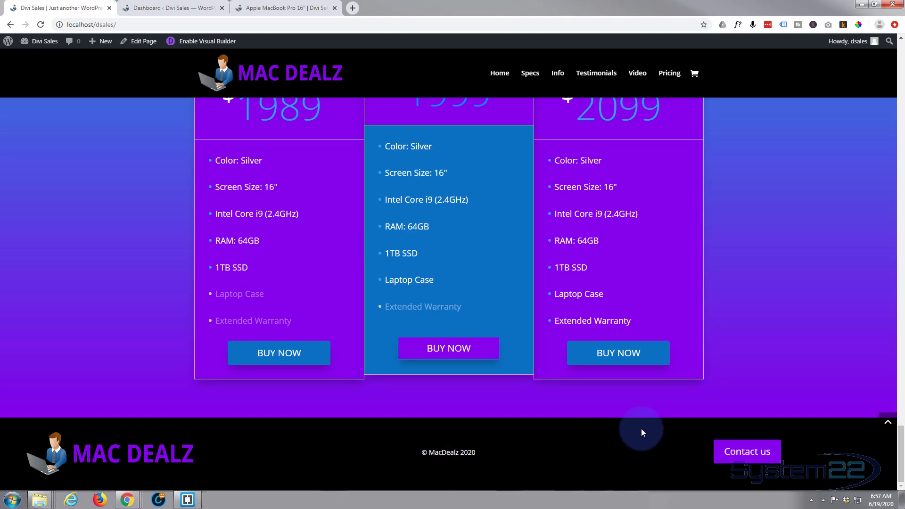
Step: Test the footer's Contact us email link, then discard the unsent Outlook message
left_click(741, 456)
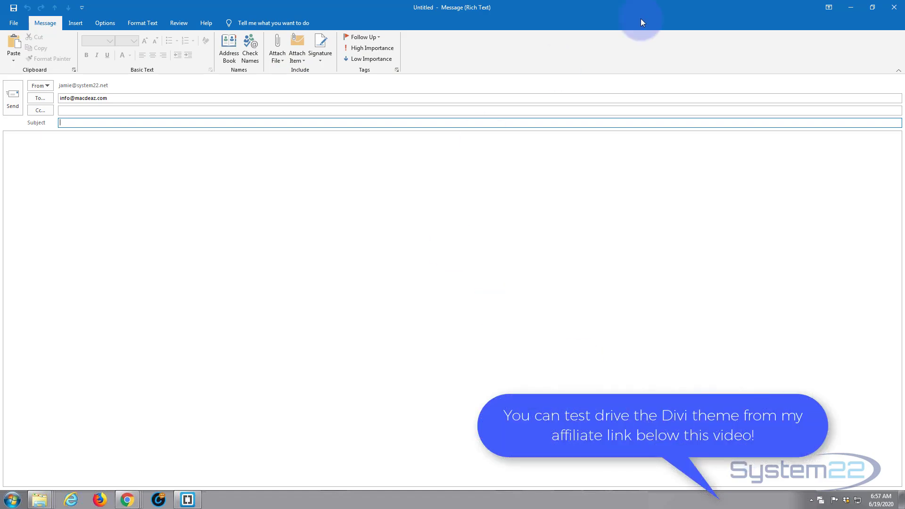
left_click(895, 7)
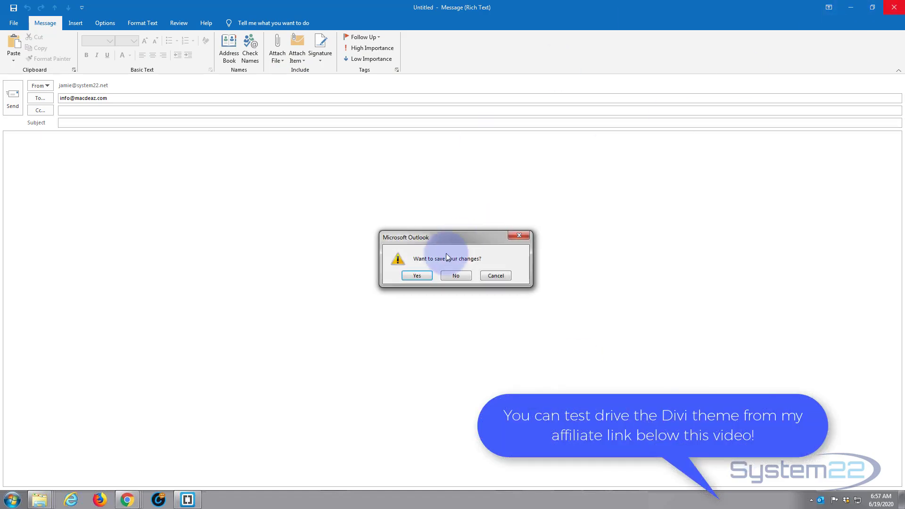
left_click(455, 276)
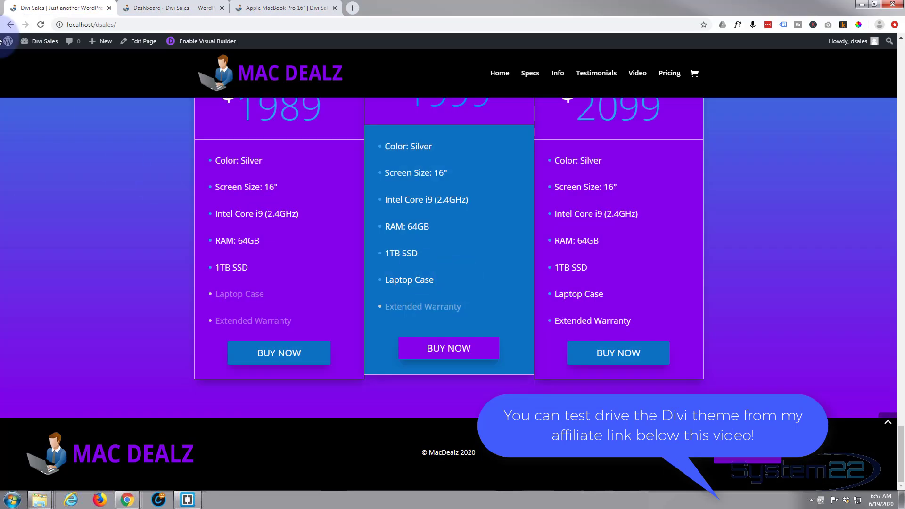
Step: From the WordPress dashboard, open Divi's Theme Builder and start adding a global footer
left_click(171, 9)
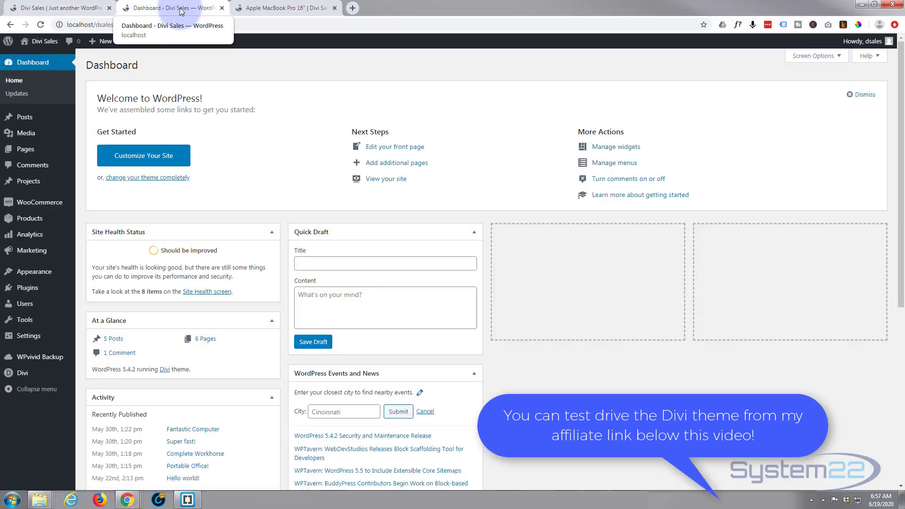
mouse_move(16, 376)
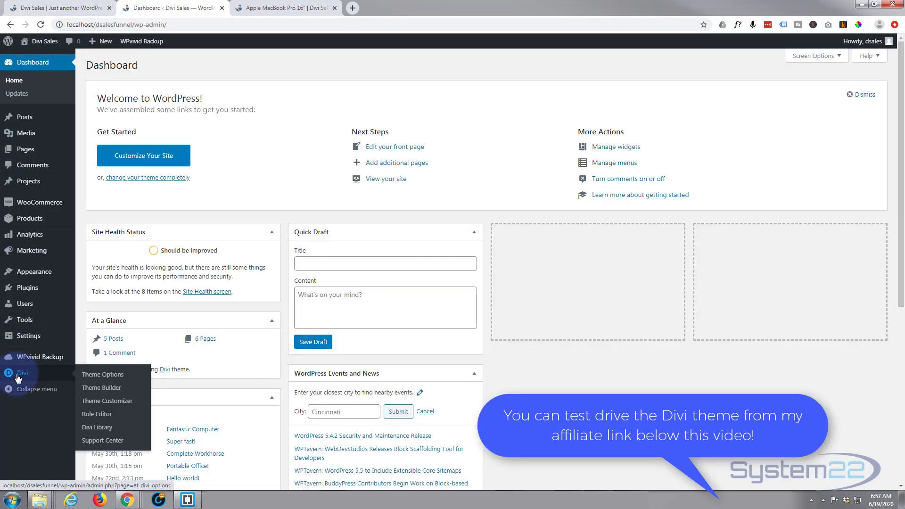
left_click(99, 388)
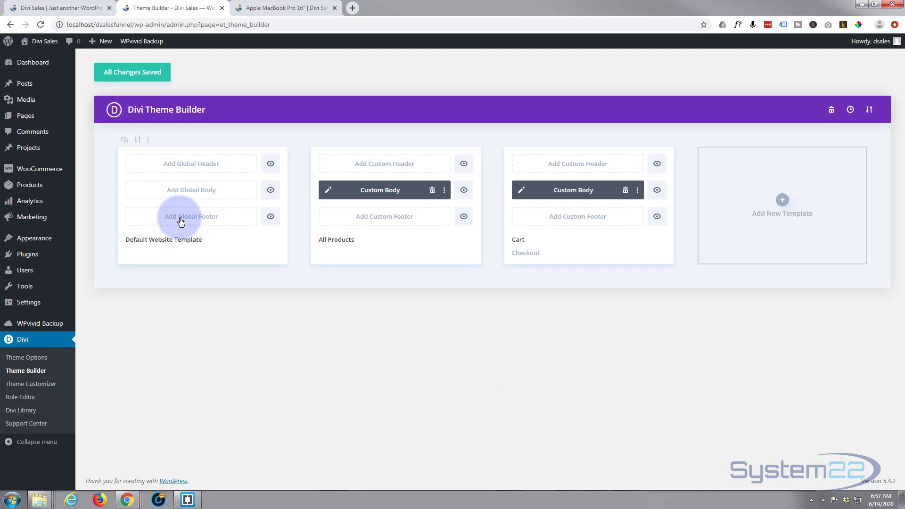
left_click(181, 220)
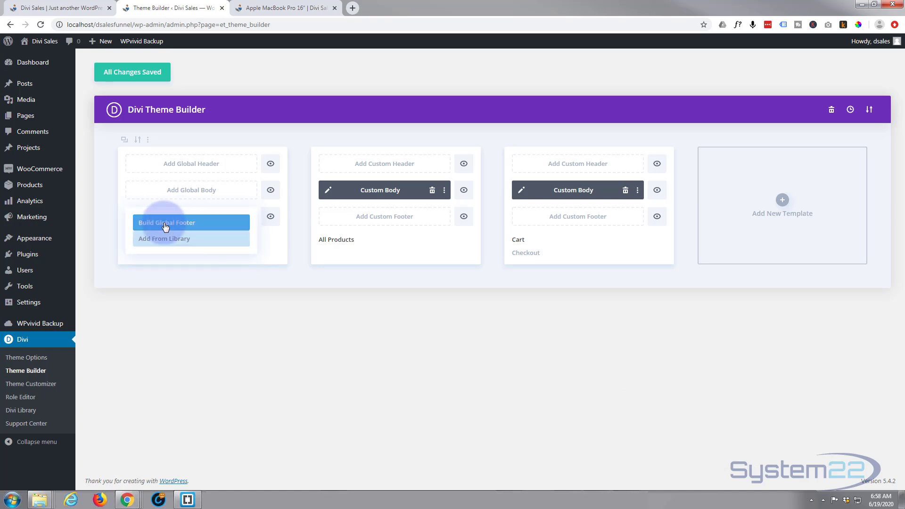
Step: Build a new global footer from scratch containing one empty three-column row
left_click(165, 223)
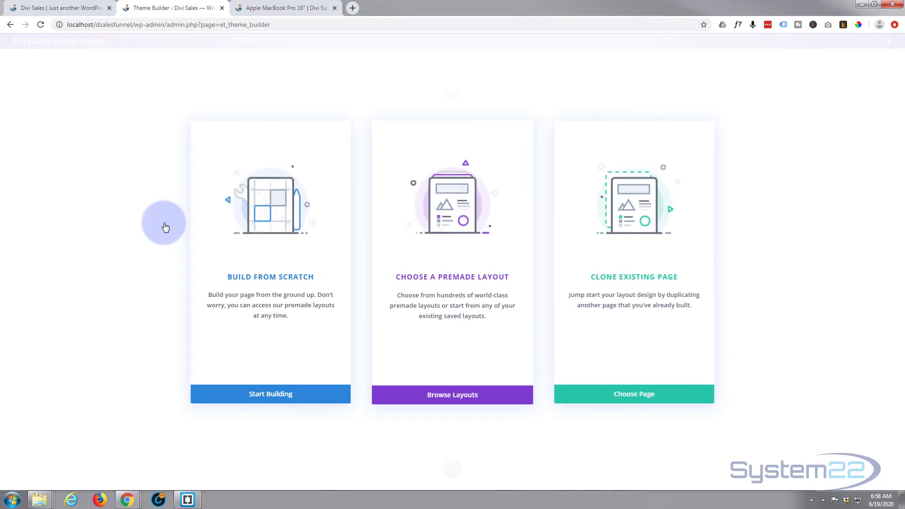
left_click(299, 398)
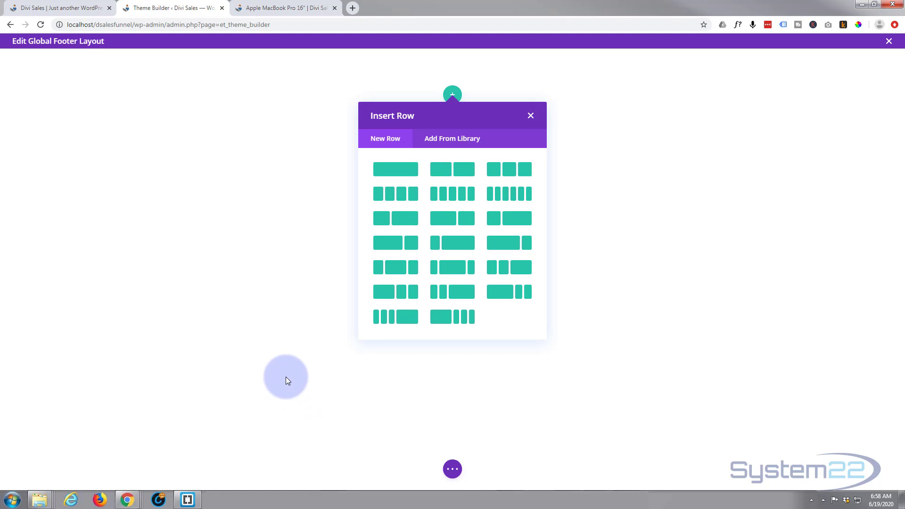
left_click(510, 175)
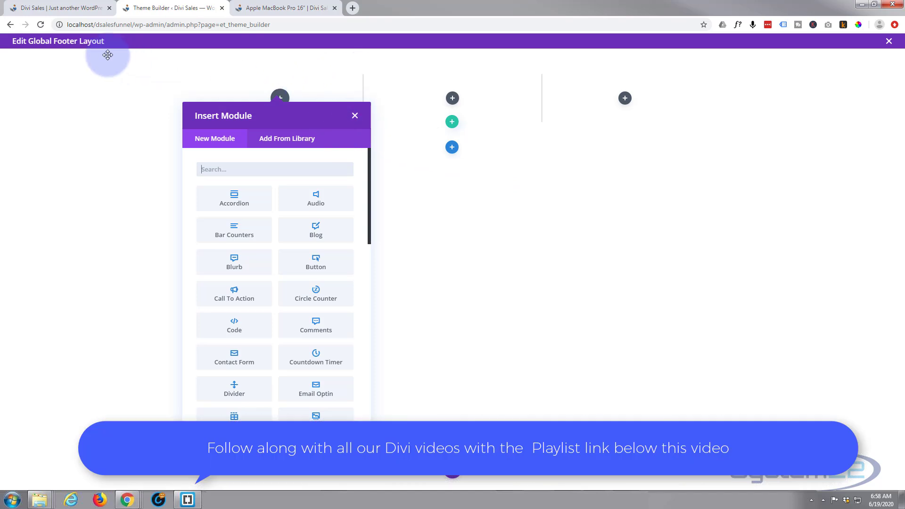
left_click(356, 115)
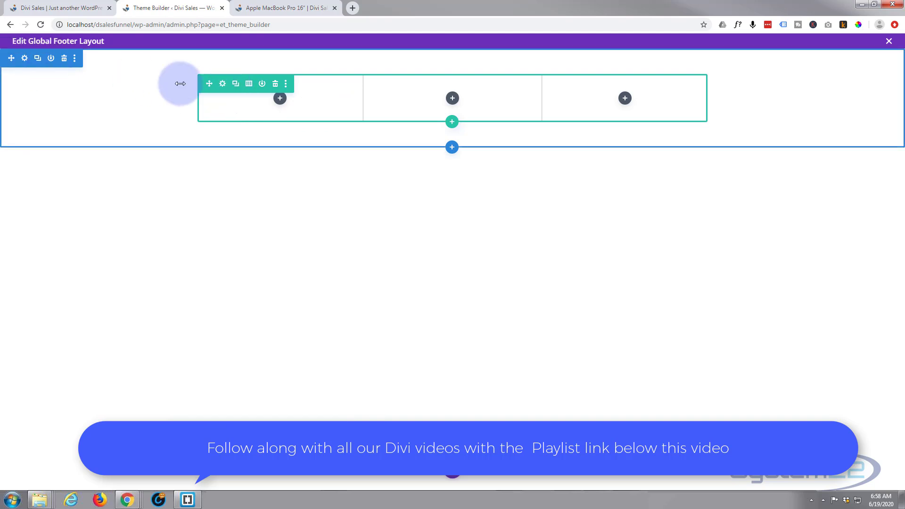
Step: Set the three-column row's Width and Max Width to 100% and save the row settings
left_click(222, 86)
left_click(728, 144)
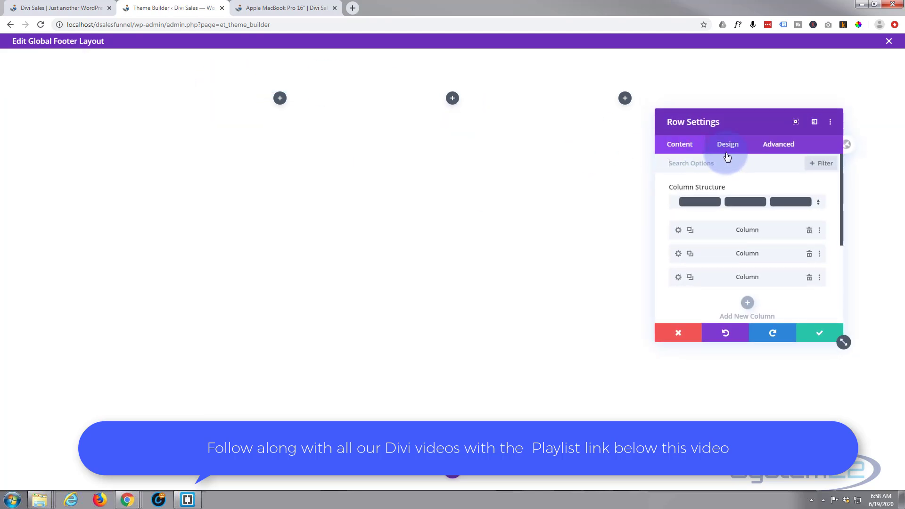
left_click(738, 189)
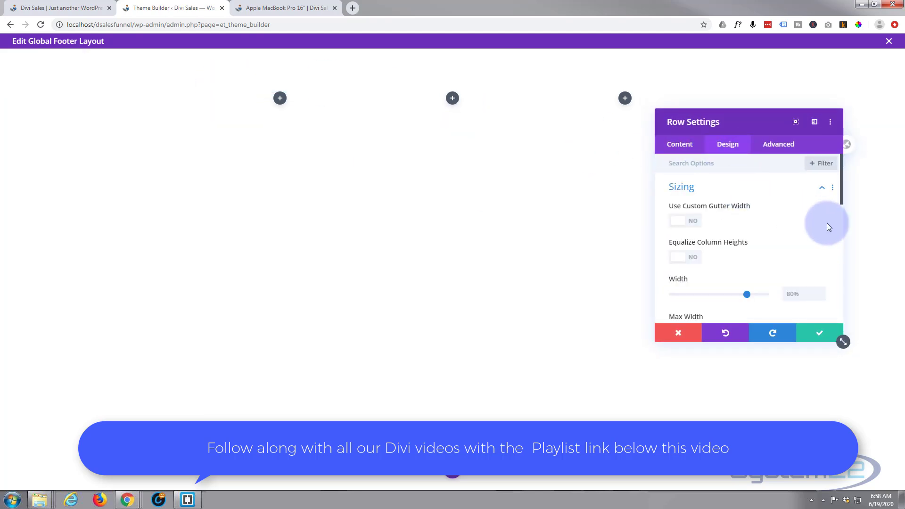
scroll(754, 232, "down", 2)
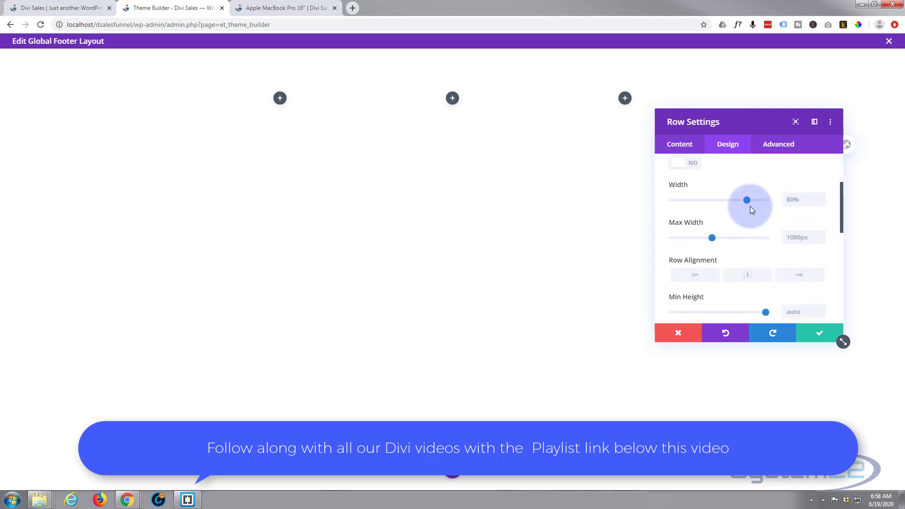
left_click_drag(770, 198, 781, 199)
key("ctrl+c")
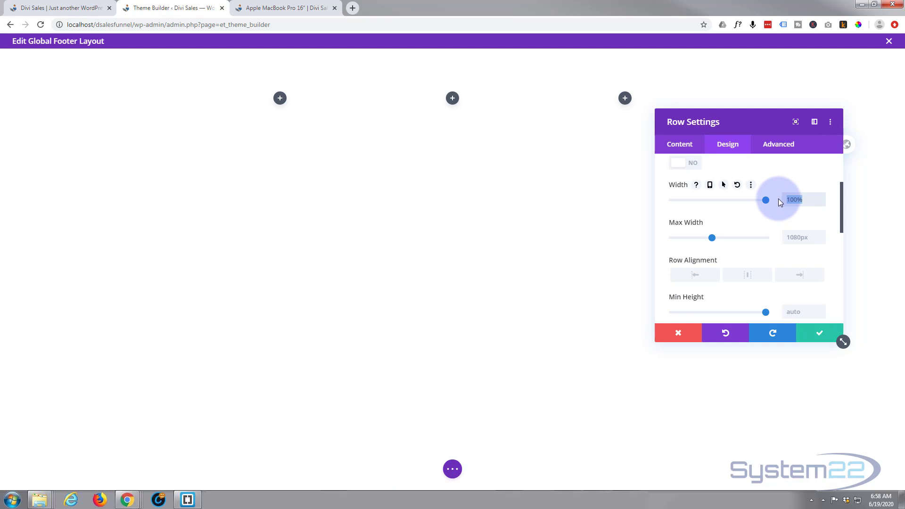
left_click(791, 236)
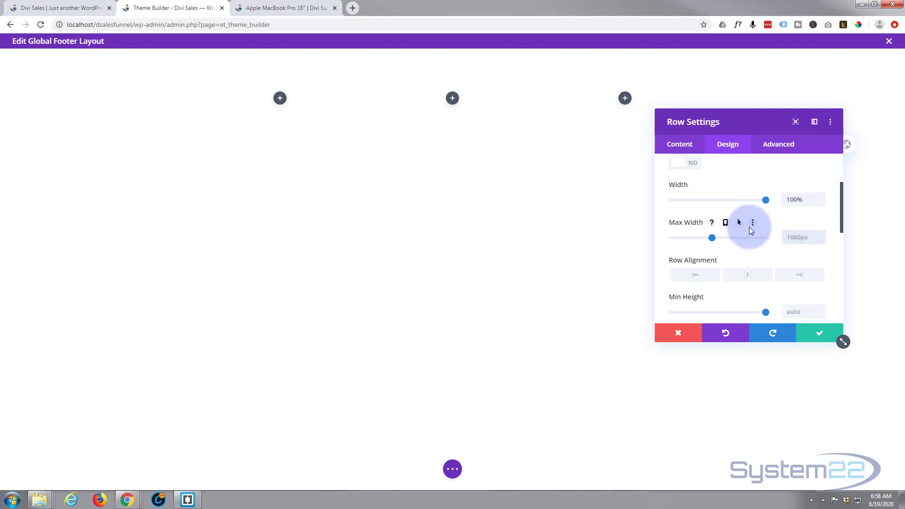
key("ctrl+v")
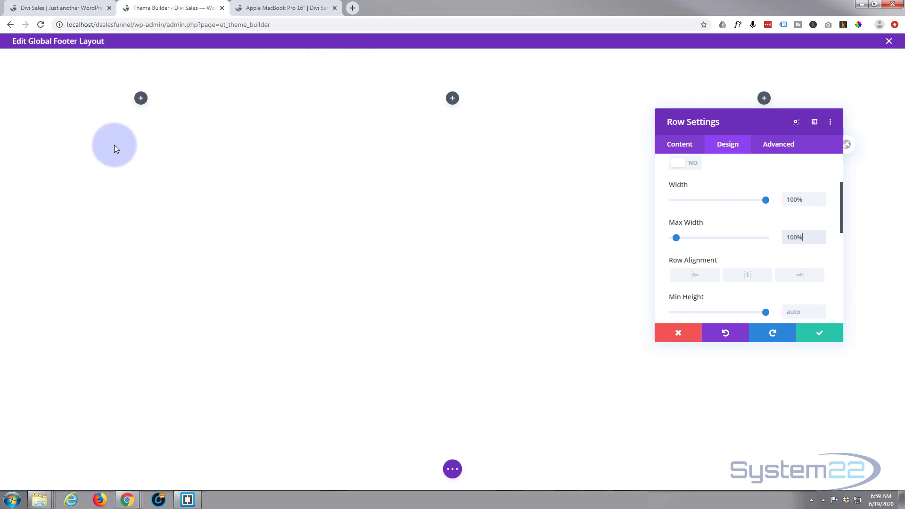
left_click(823, 335)
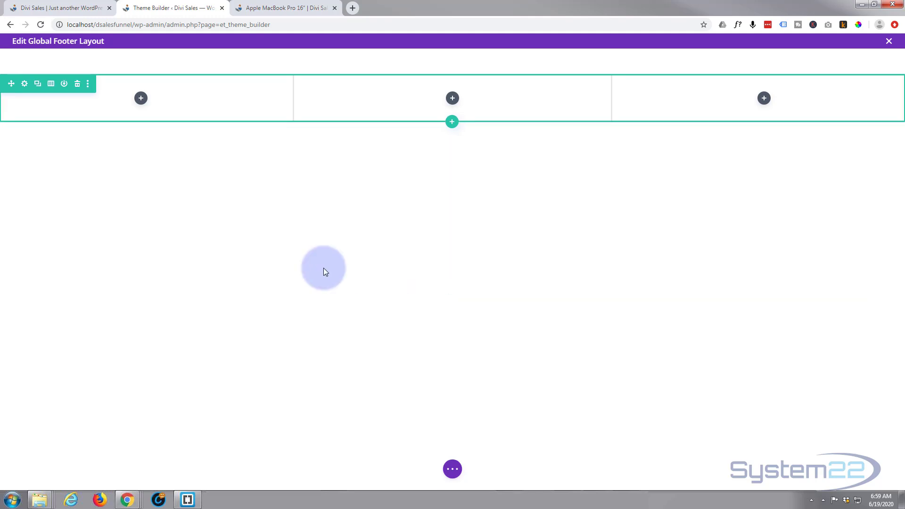
Step: Give the footer section a black #000000 background and save the section settings
mouse_move(55, 60)
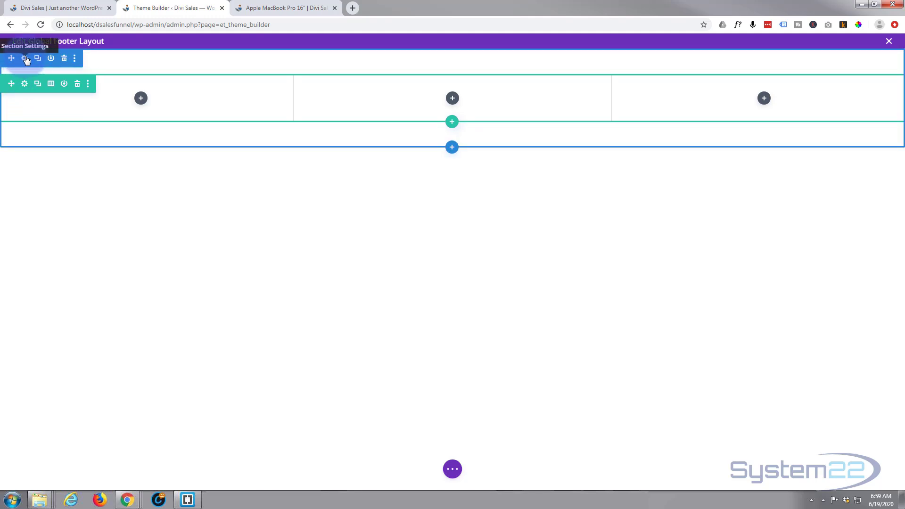
left_click(25, 59)
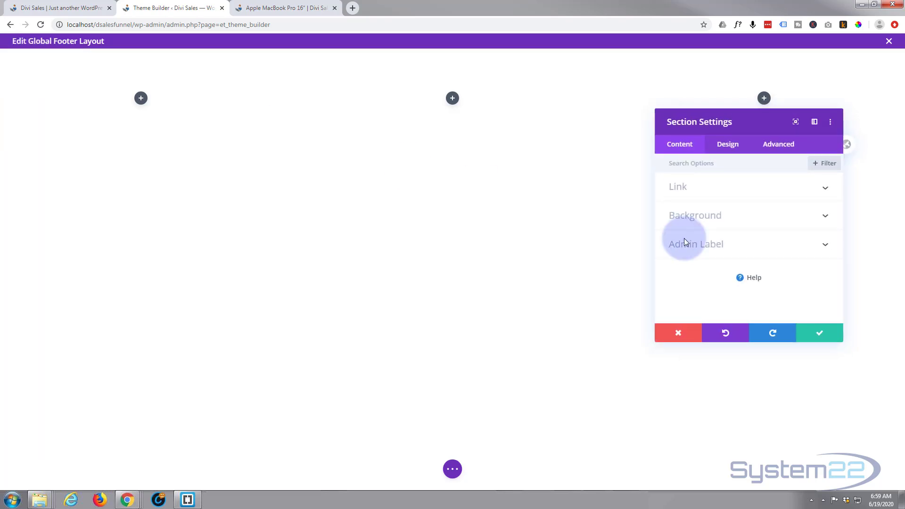
left_click(733, 222)
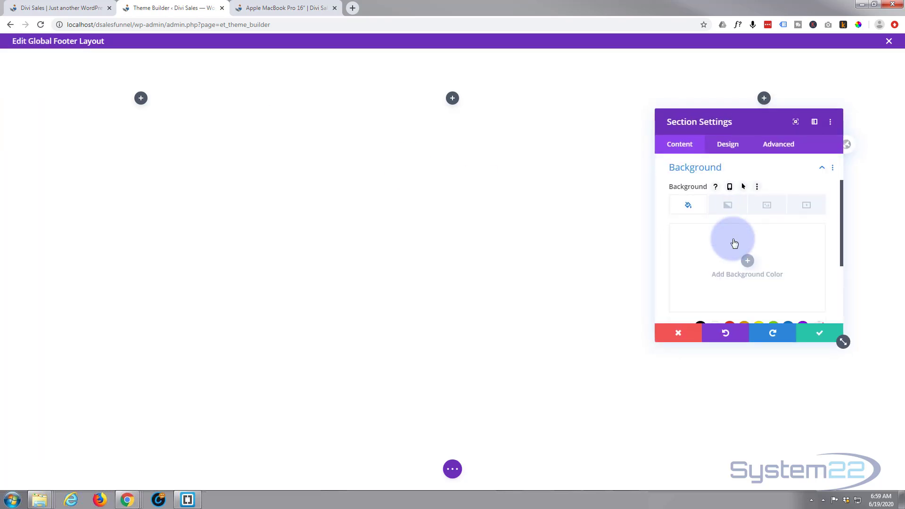
scroll(732, 236, "down", 2)
left_click(701, 233)
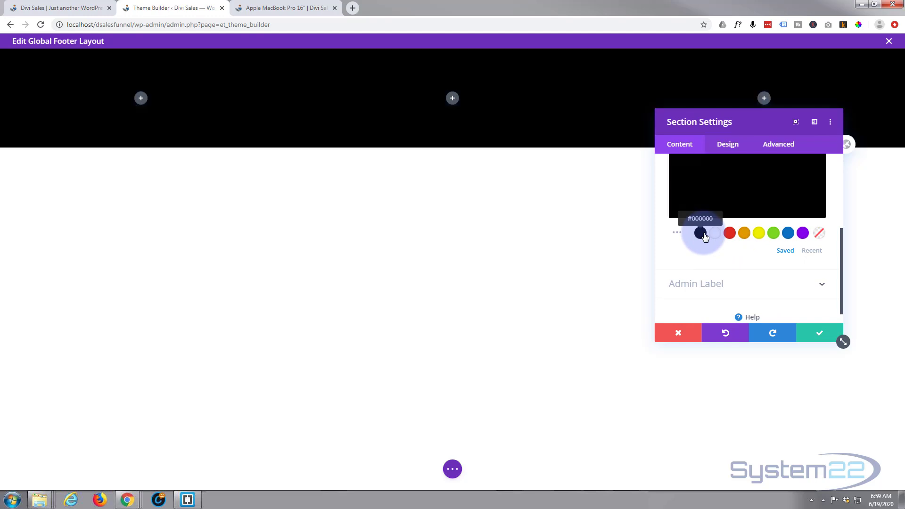
left_click(821, 334)
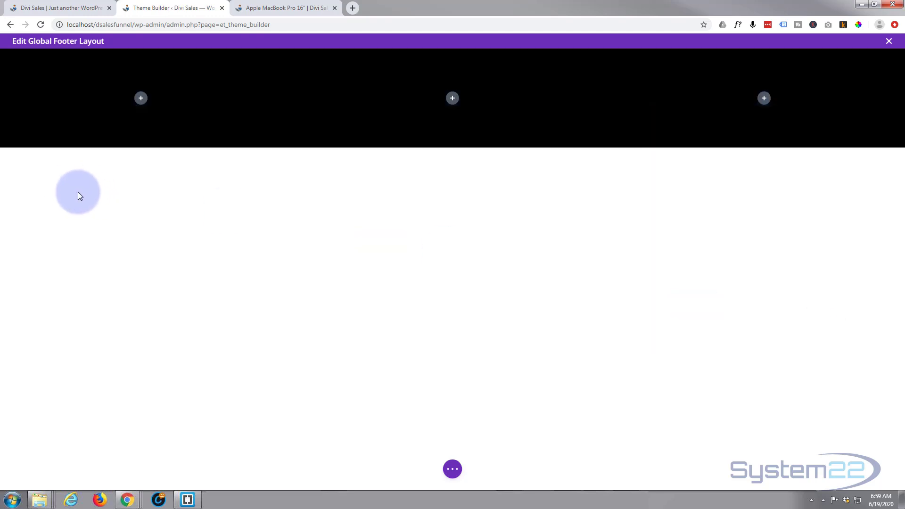
Step: Insert an Image module showing the MAC DEALZ logo (logo.png) in the first column and save
left_click(141, 98)
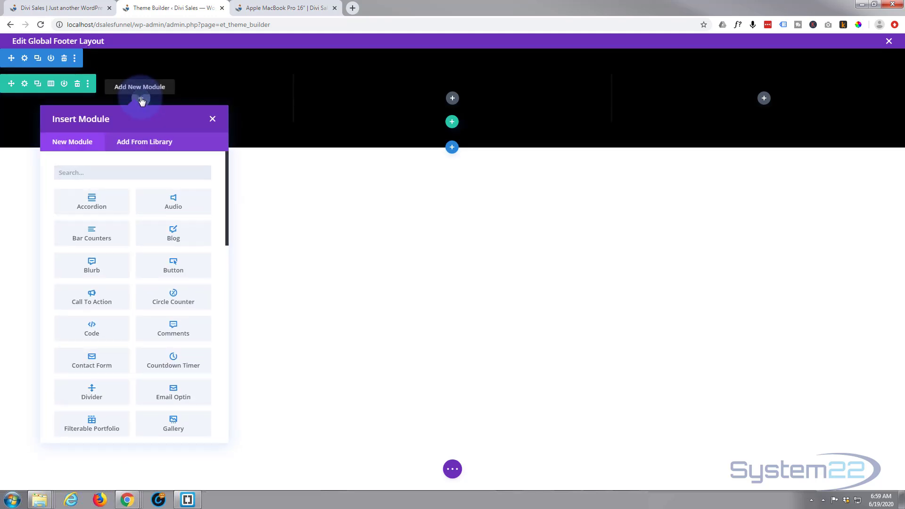
scroll(152, 247, "down", 2)
scroll(154, 246, "down", 3)
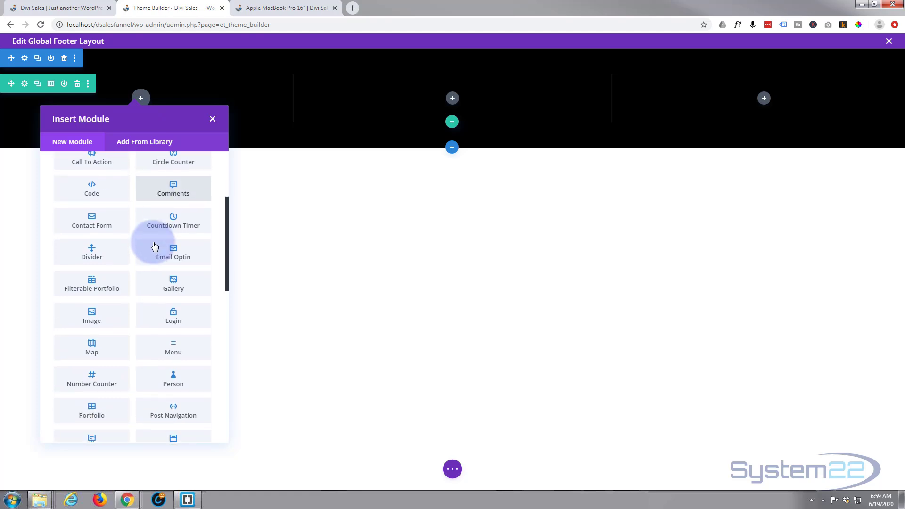
left_click(93, 265)
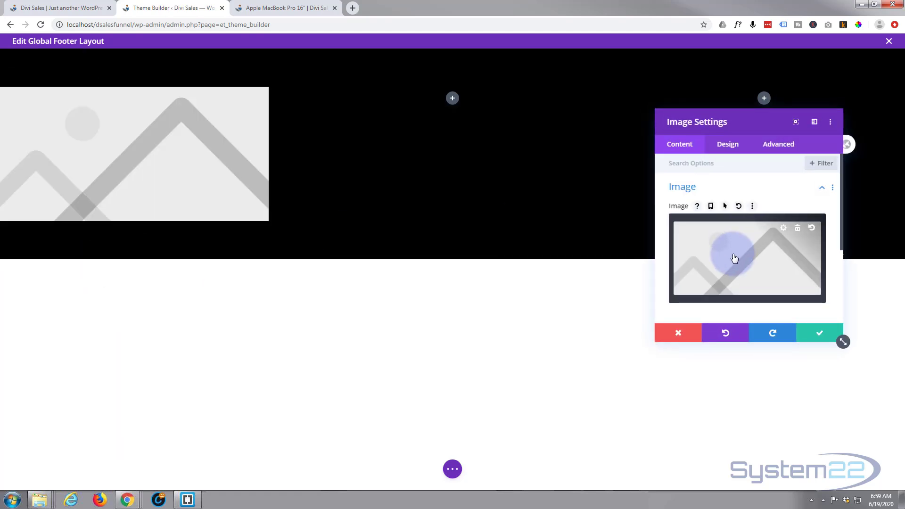
left_click(733, 258)
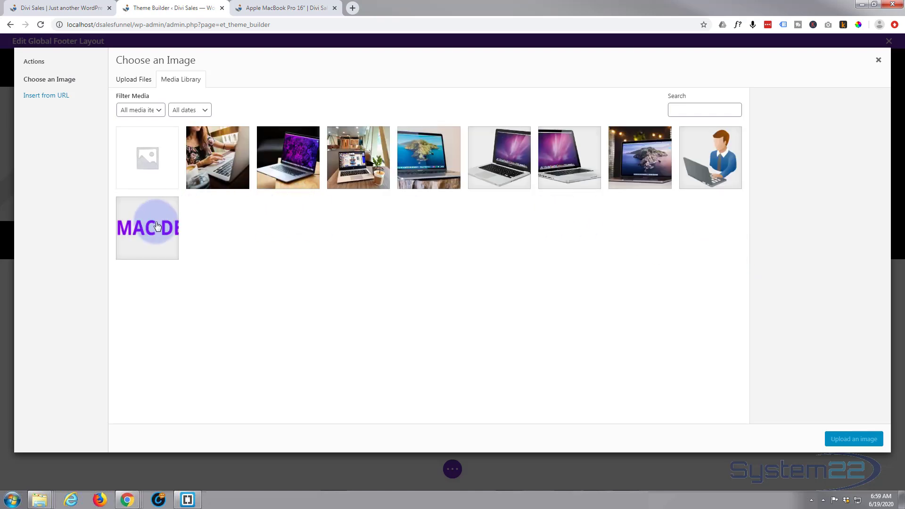
left_click(153, 224)
left_click(853, 439)
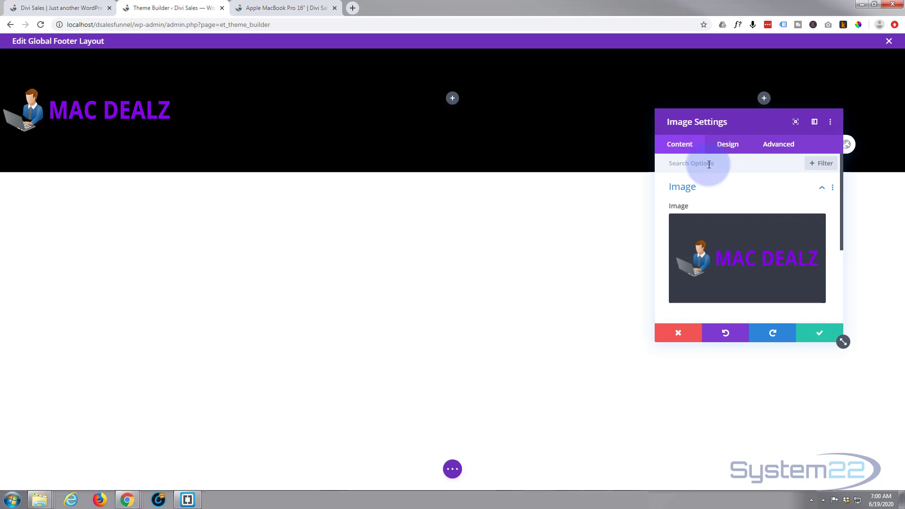
left_click(819, 332)
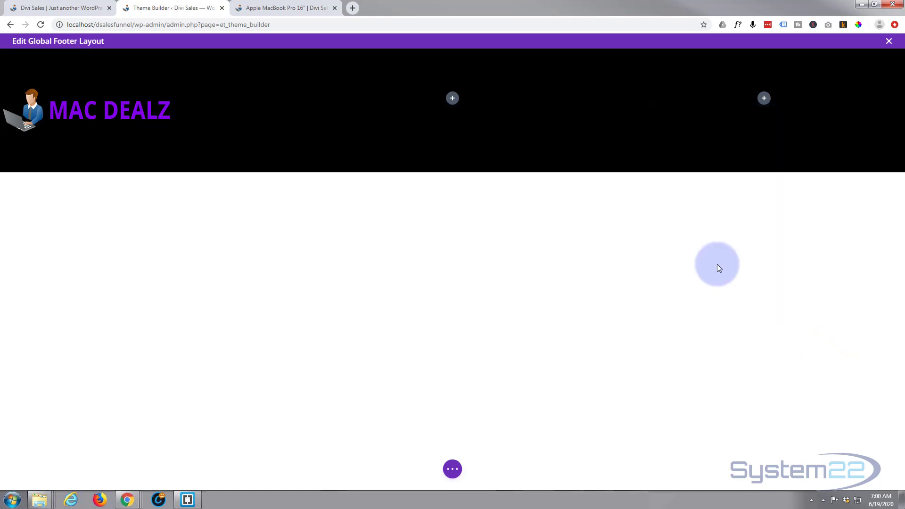
Step: Insert a Text module with placeholder text into the footer's middle column
left_click(453, 98)
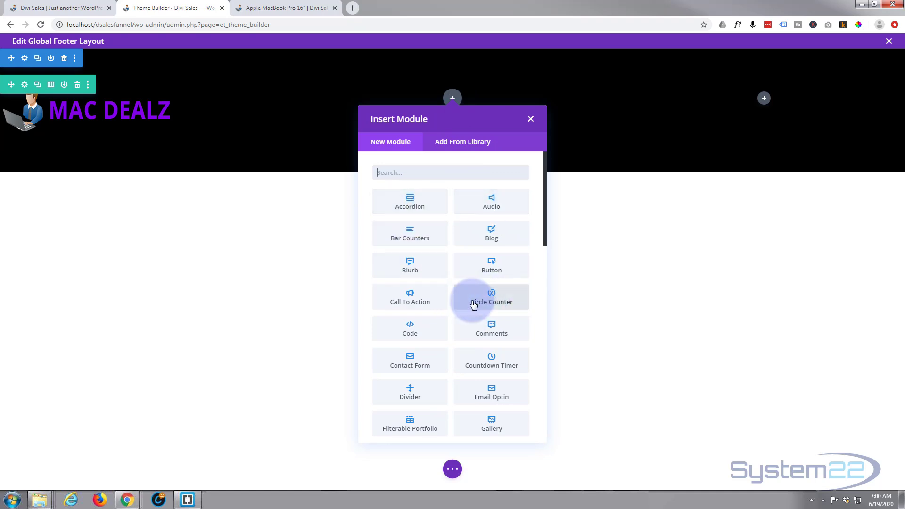
scroll(473, 306, "down", 10)
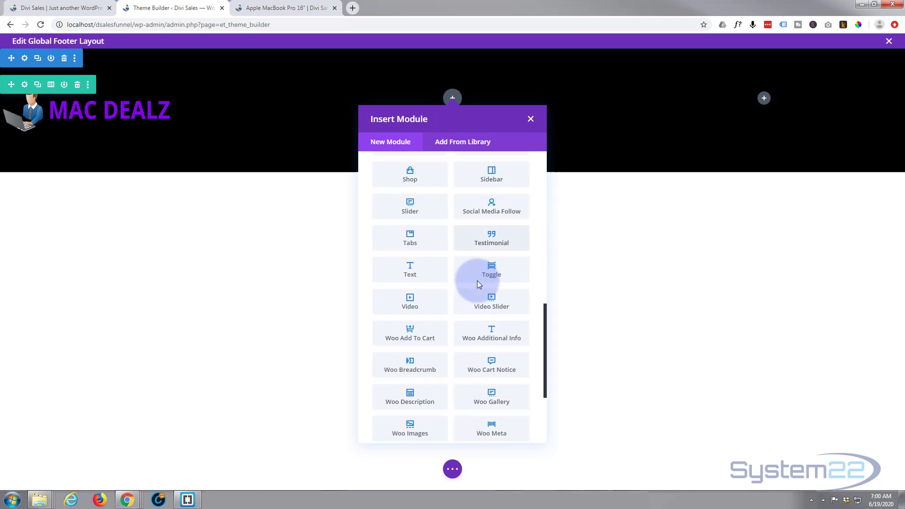
scroll(478, 283, "down", 3)
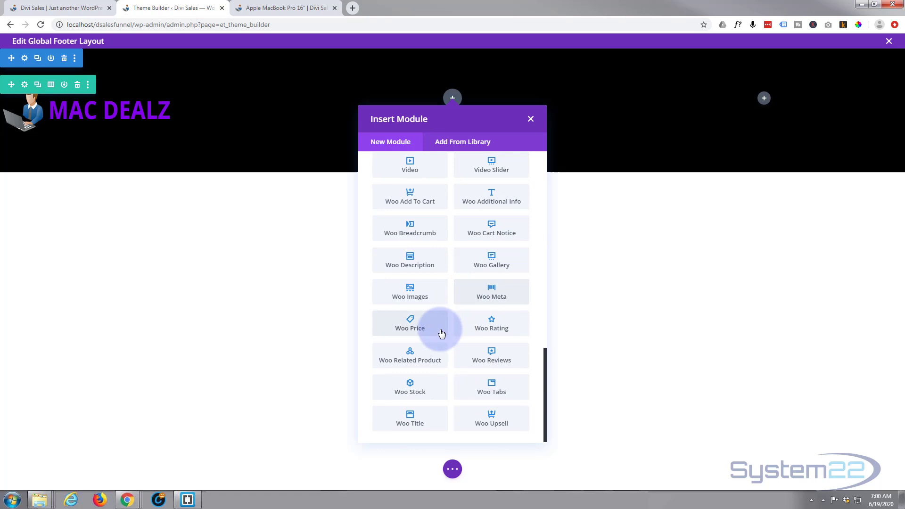
scroll(429, 390, "up", 8)
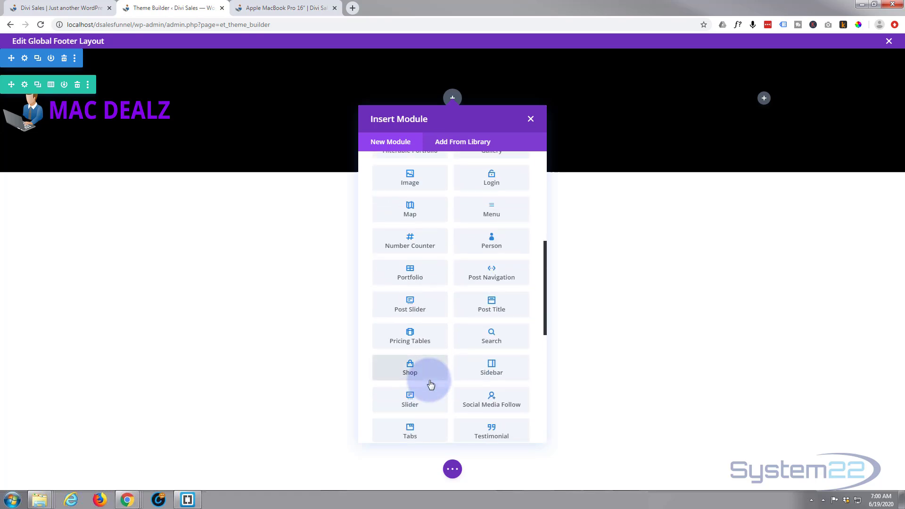
scroll(430, 384, "down", 2)
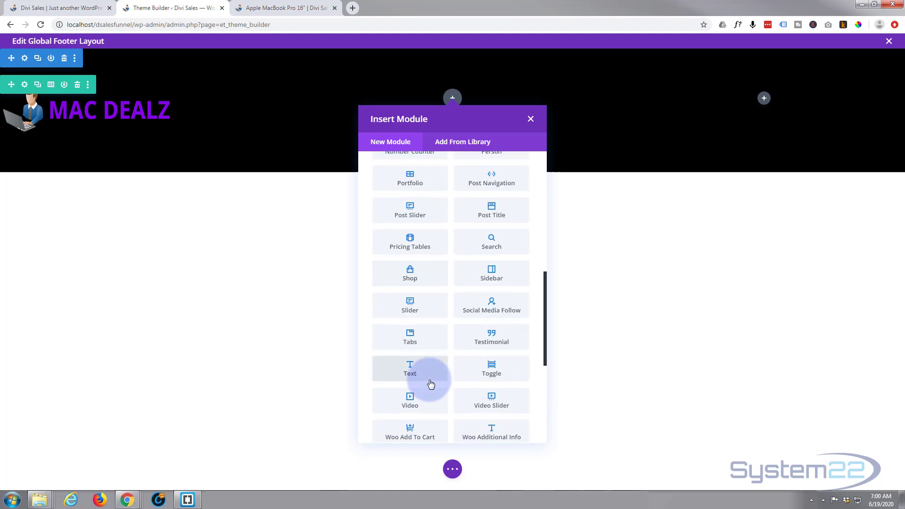
left_click(433, 372)
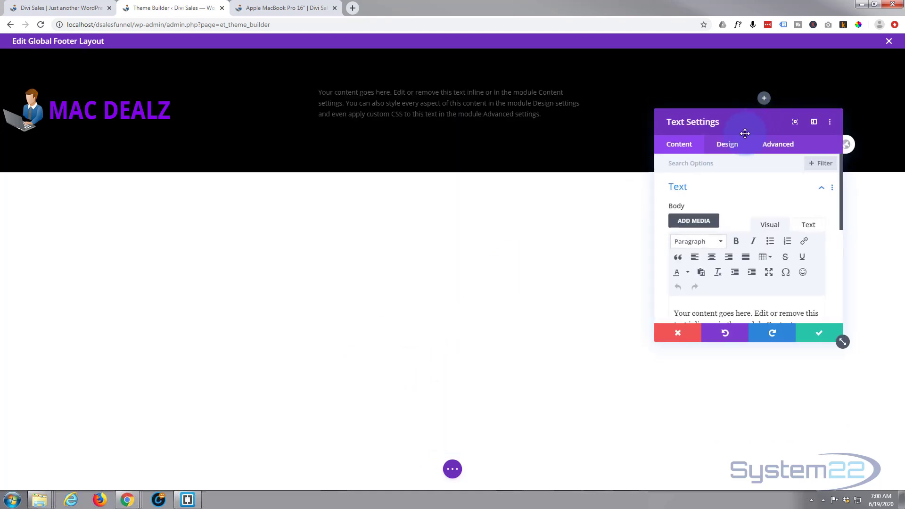
Step: Replace the text module's placeholder paragraph with '© MacDealz 2020'
left_click_drag(751, 129, 666, 146)
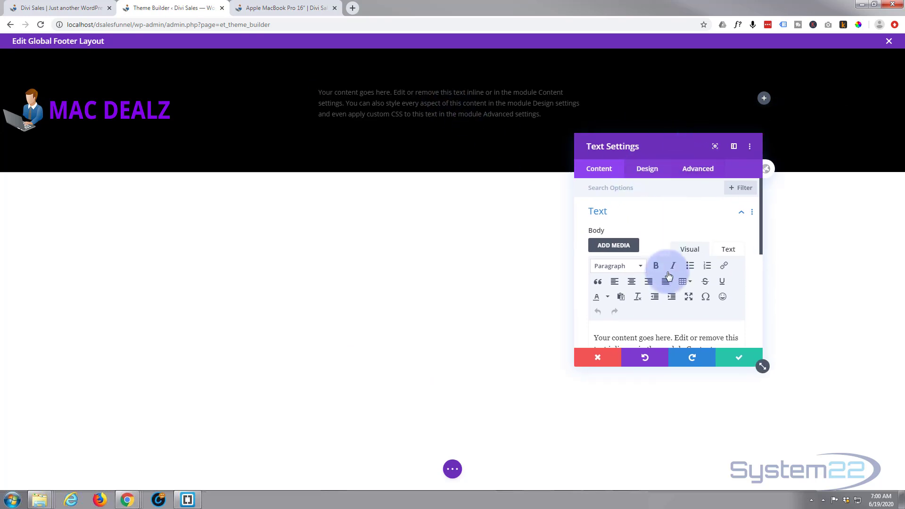
scroll(668, 266, "down", 3)
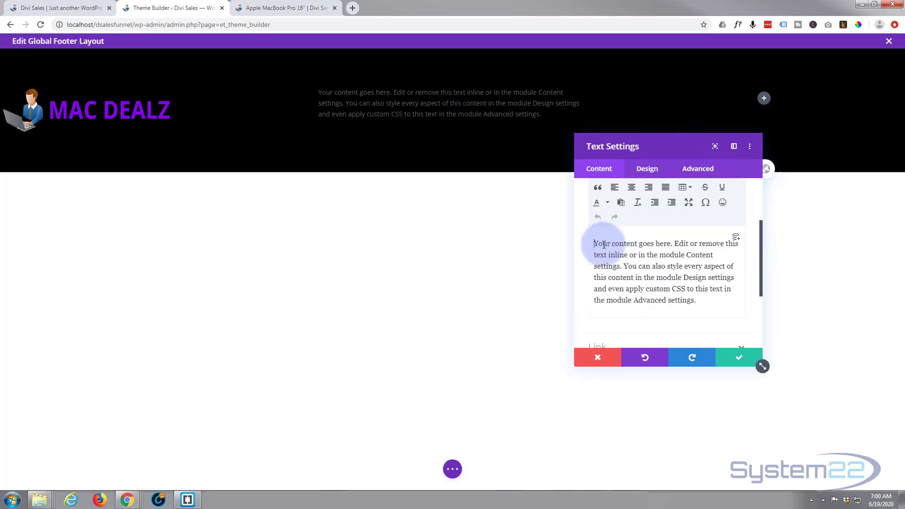
left_click_drag(595, 243, 708, 309)
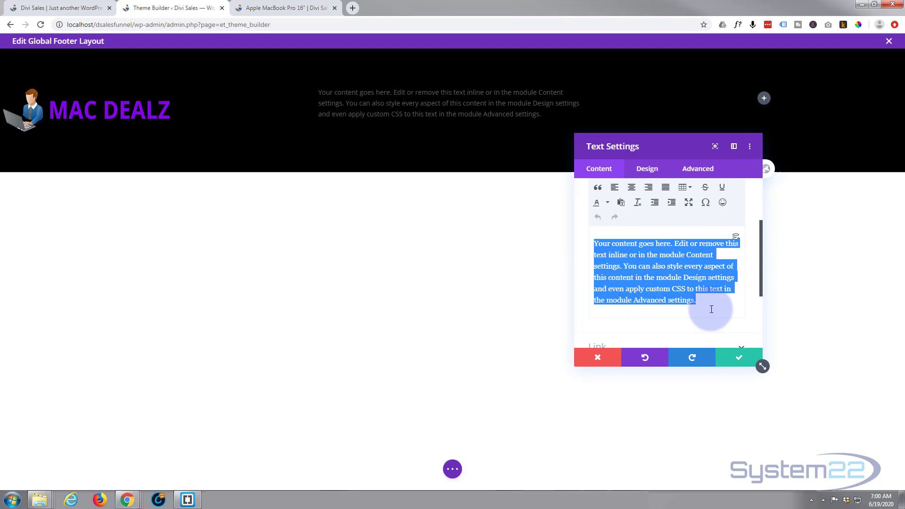
key("BackSpace")
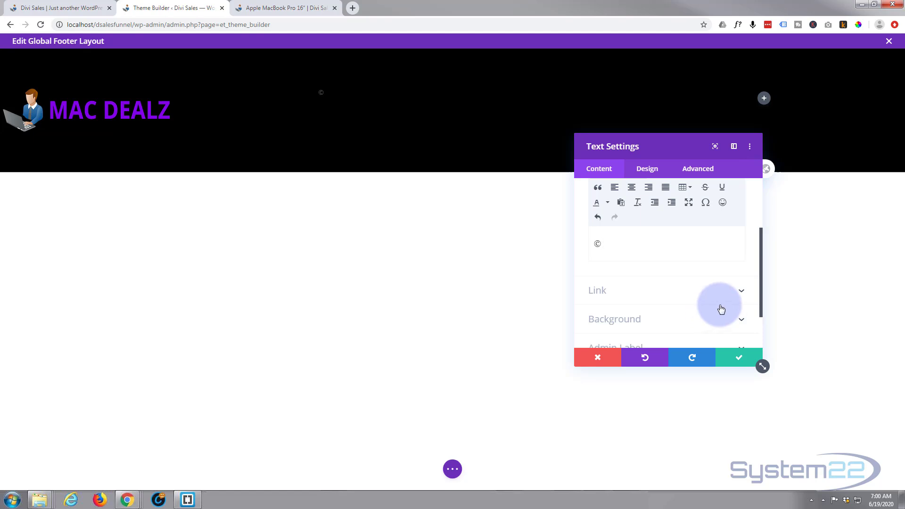
type("MacDealz 2020")
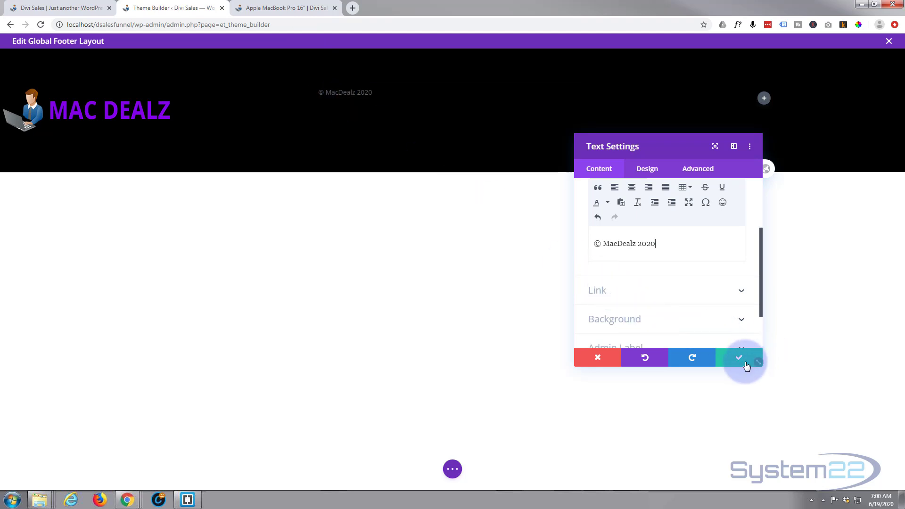
Step: Make the copyright text white and centre-aligned in the Design text settings
left_click(646, 169)
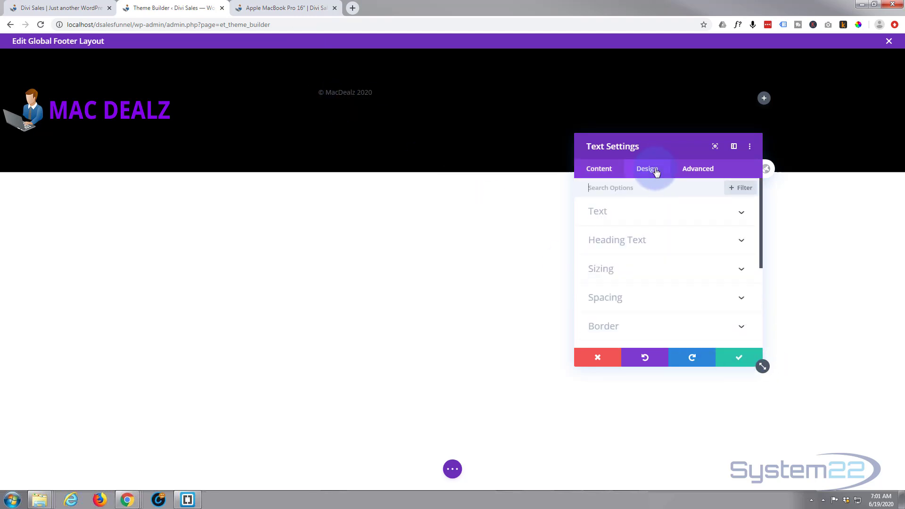
left_click(657, 211)
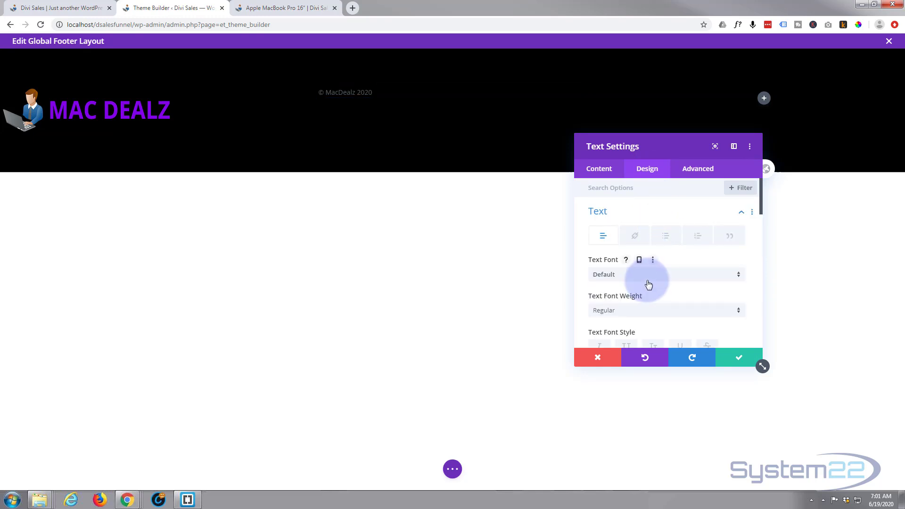
scroll(652, 281, "down", 1)
scroll(652, 281, "down", 1)
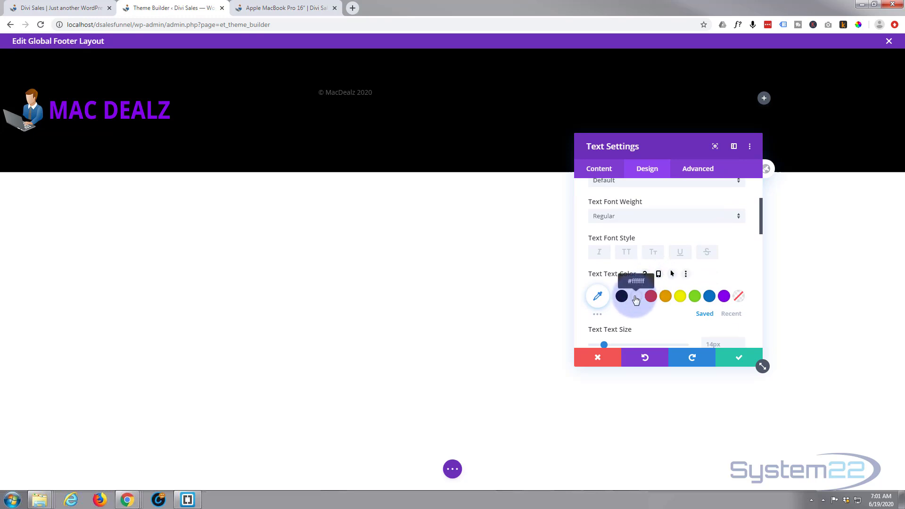
left_click(635, 298)
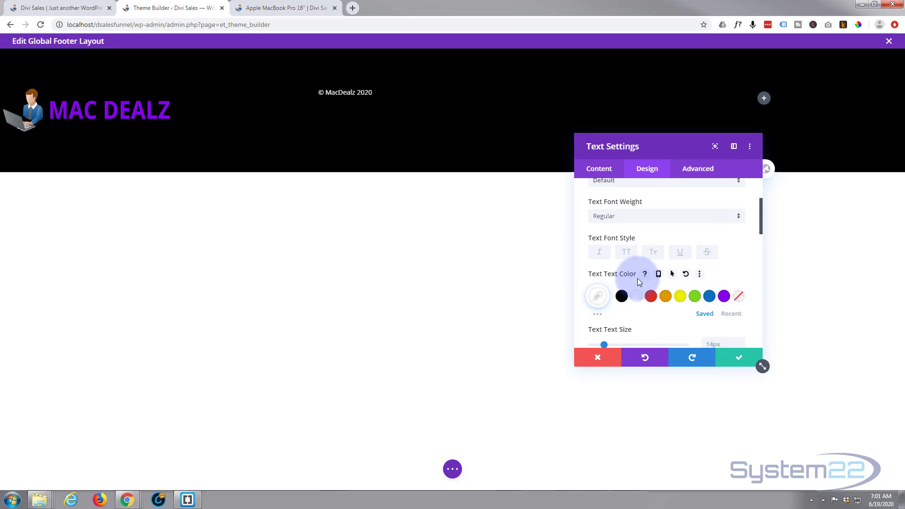
scroll(638, 278, "down", 4)
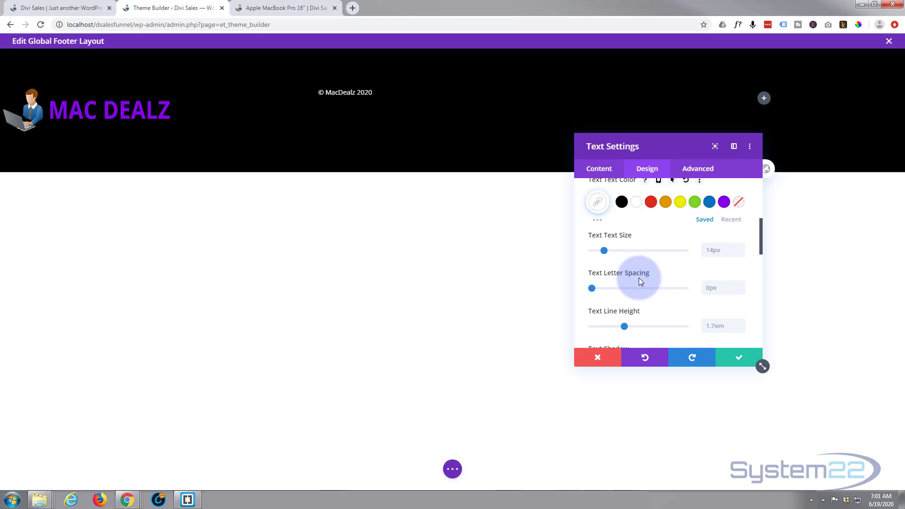
scroll(639, 281, "down", 1)
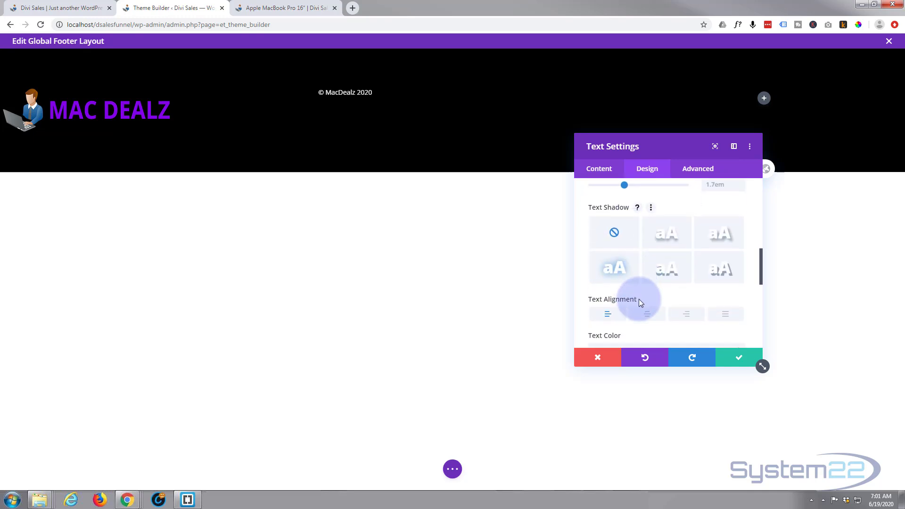
left_click(647, 316)
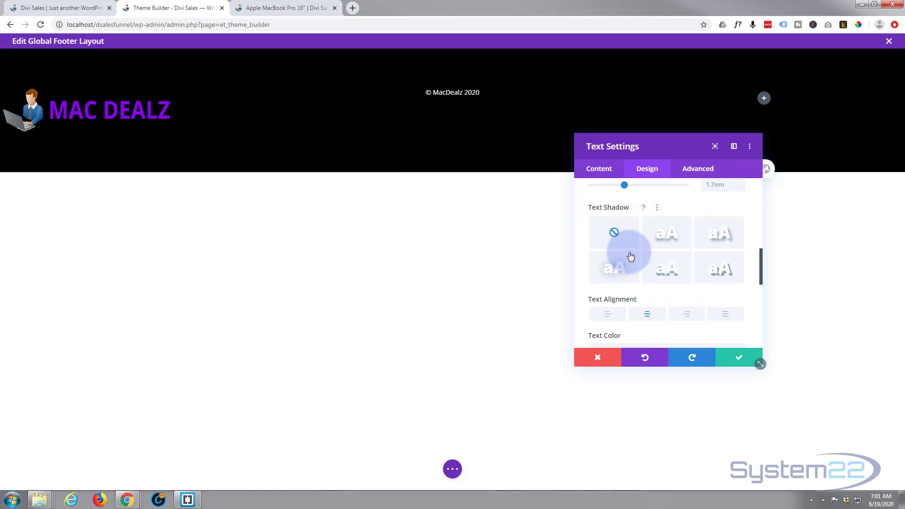
Step: Enlarge the copyright text to 17px and save the Text Settings
scroll(633, 259, "up", 1)
scroll(634, 258, "up", 2)
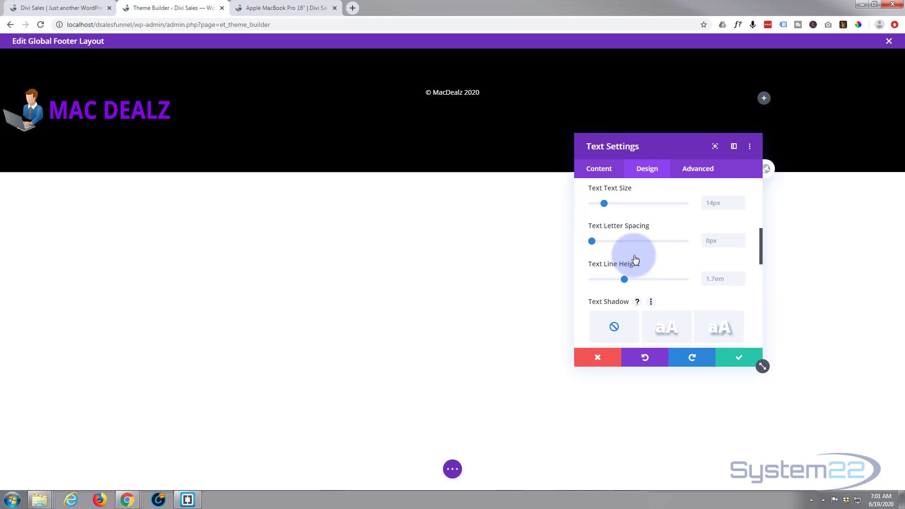
left_click_drag(603, 251, 607, 253)
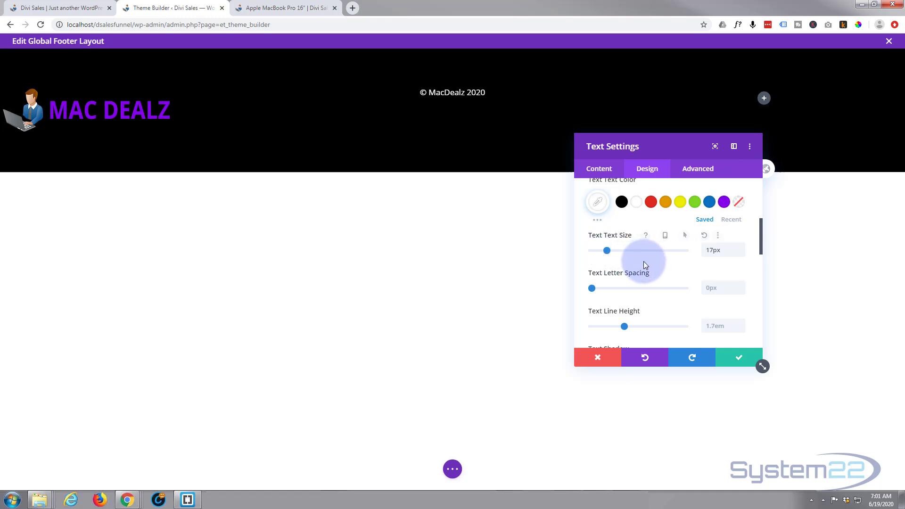
scroll(644, 261, "up", 3)
scroll(647, 267, "up", 2)
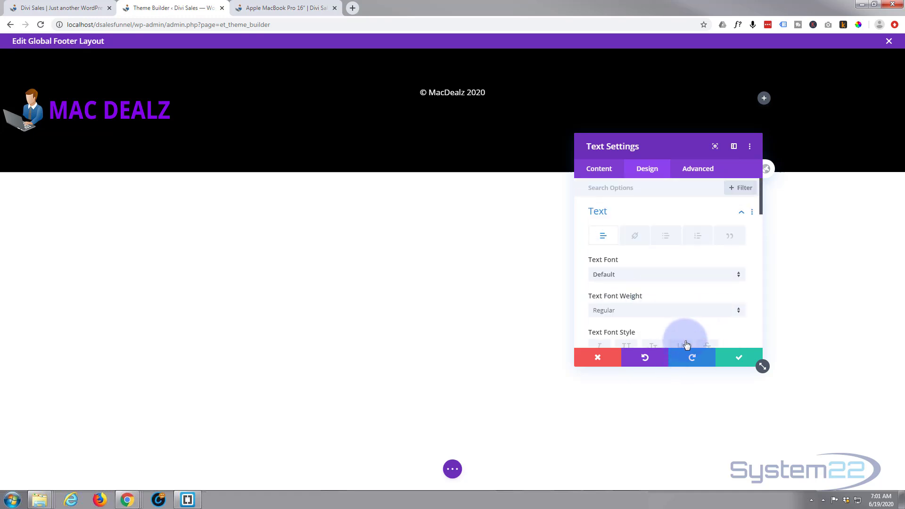
left_click(739, 360)
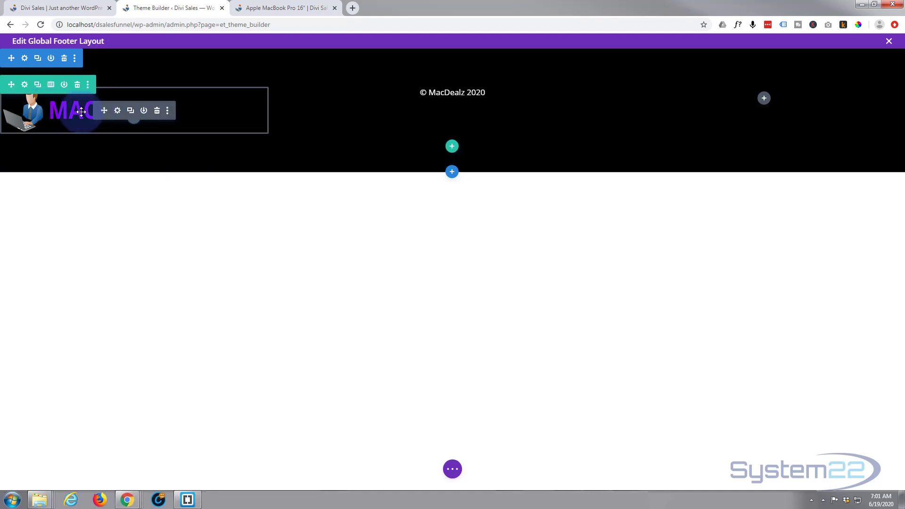
Step: Centre the MAC DEALZ logo image in its footer column via Design > Alignment and save
left_click(118, 111)
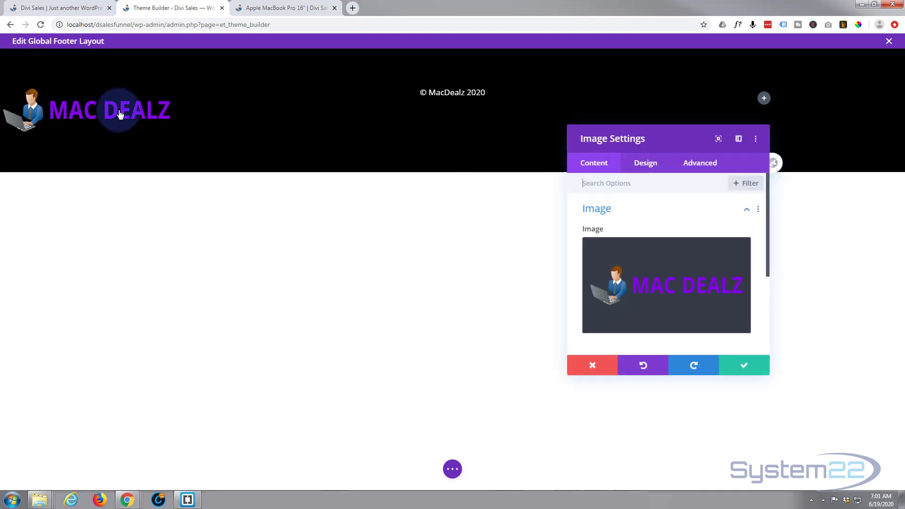
left_click(651, 174)
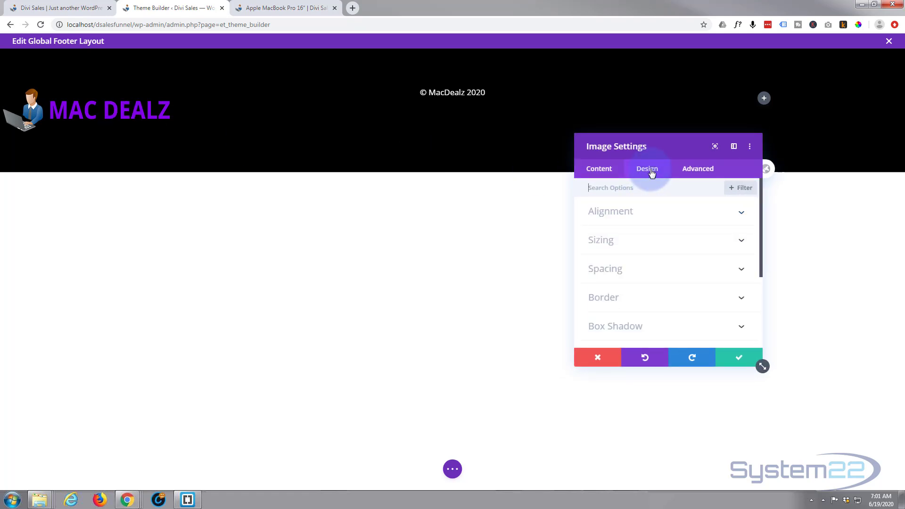
left_click(673, 216)
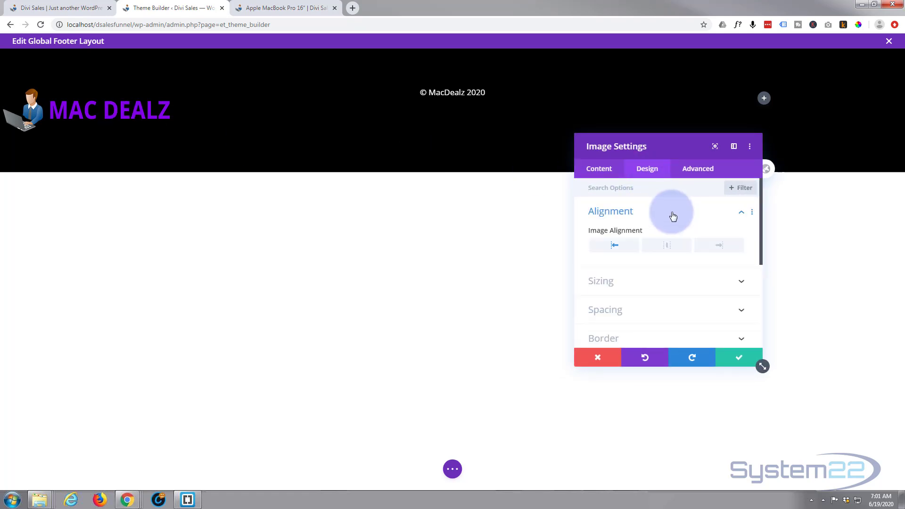
left_click(667, 246)
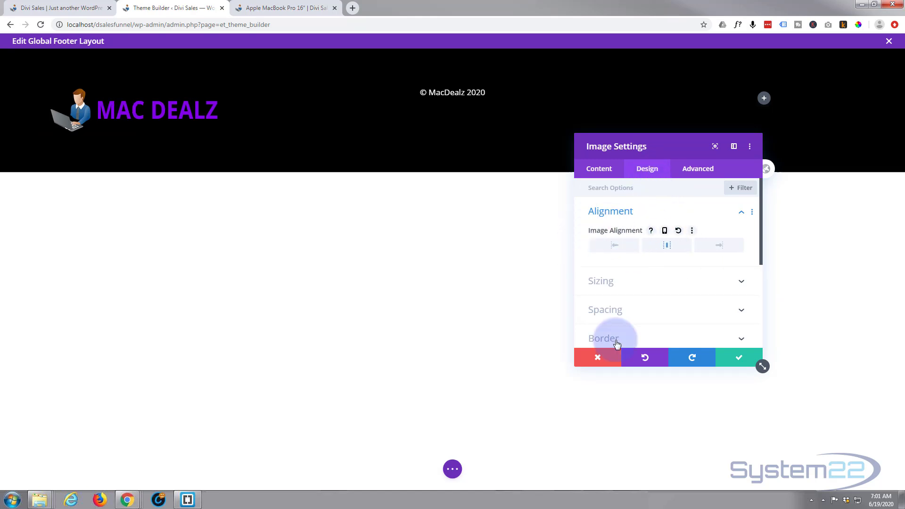
left_click(741, 359)
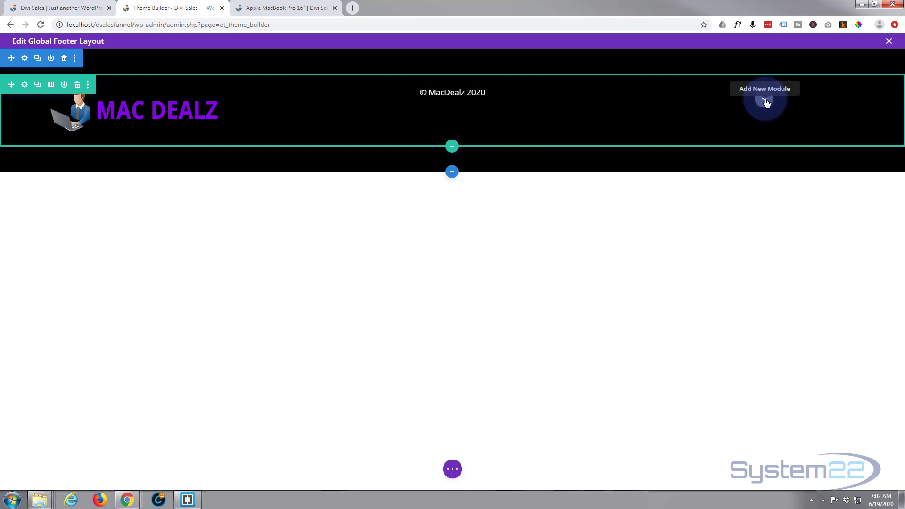
Step: Insert a Button module into the footer's right column
left_click(764, 99)
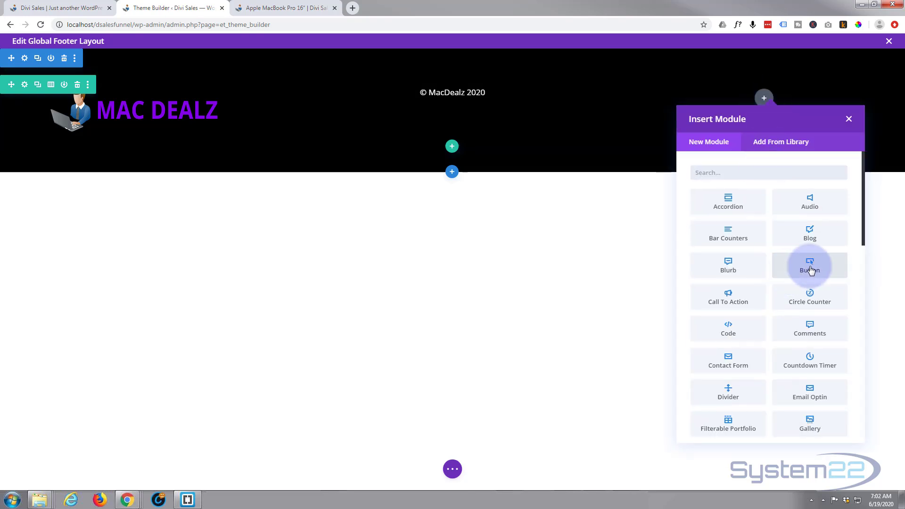
left_click(809, 267)
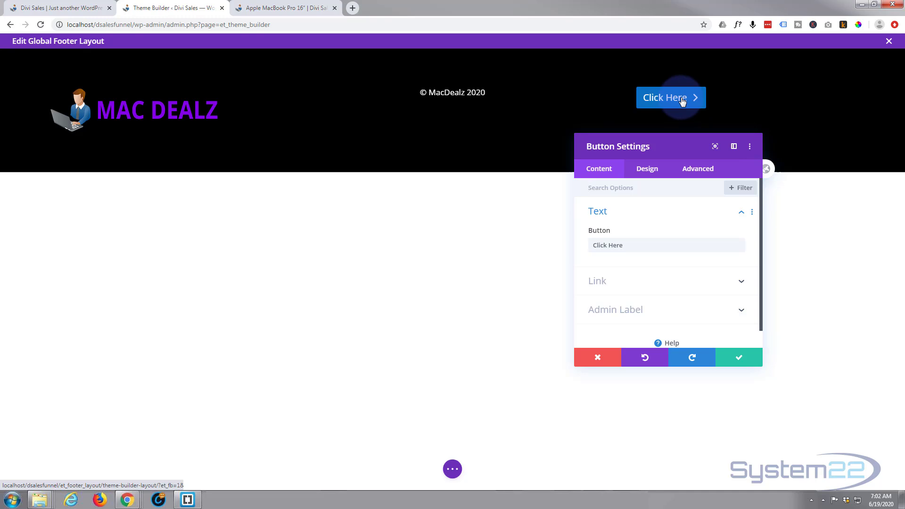
Step: Check the live pricing page, then open the WordPress admin Dashboard from the site tab
left_click(49, 8)
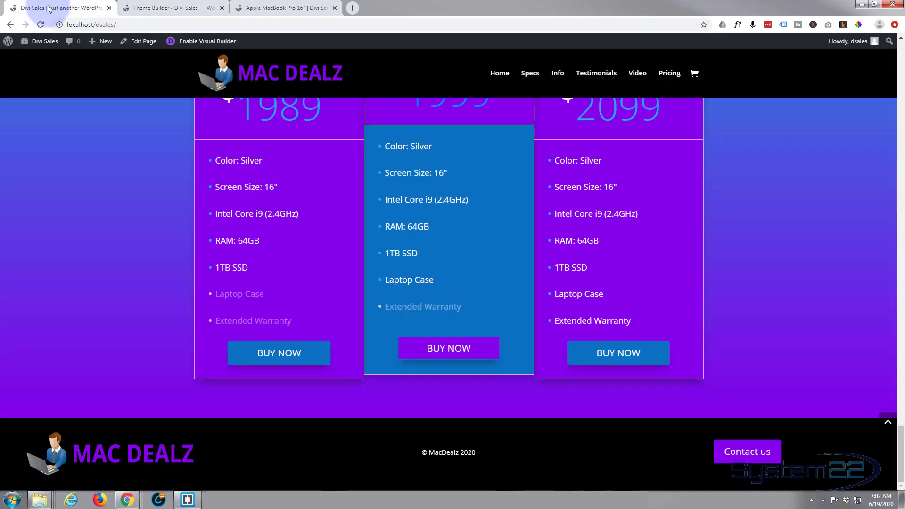
left_click(170, 8)
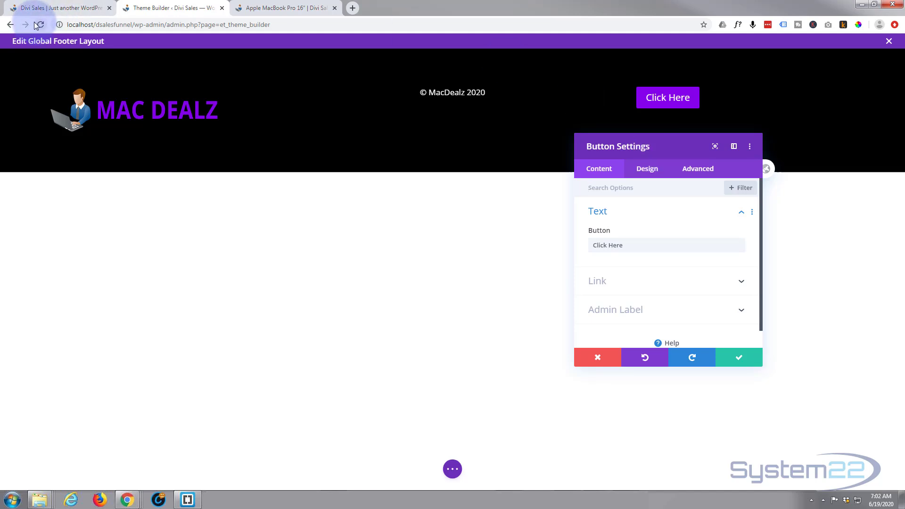
left_click(19, 8)
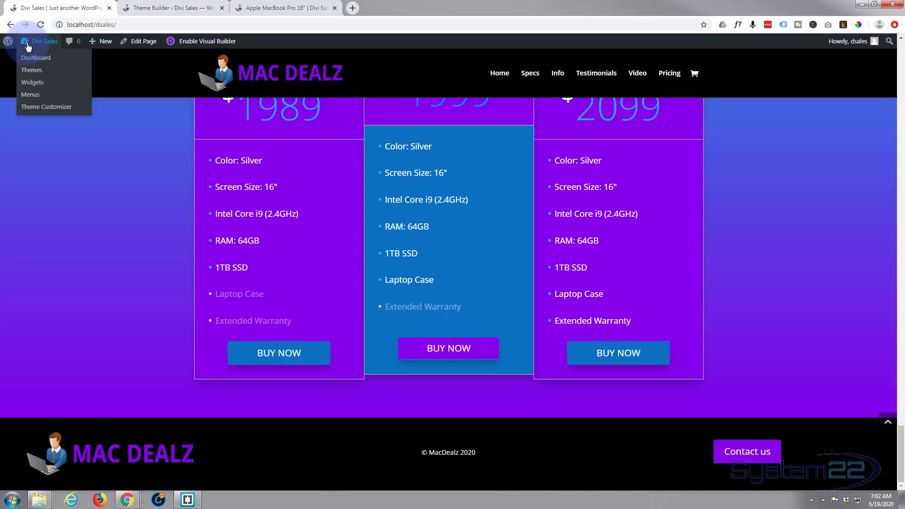
left_click(28, 59)
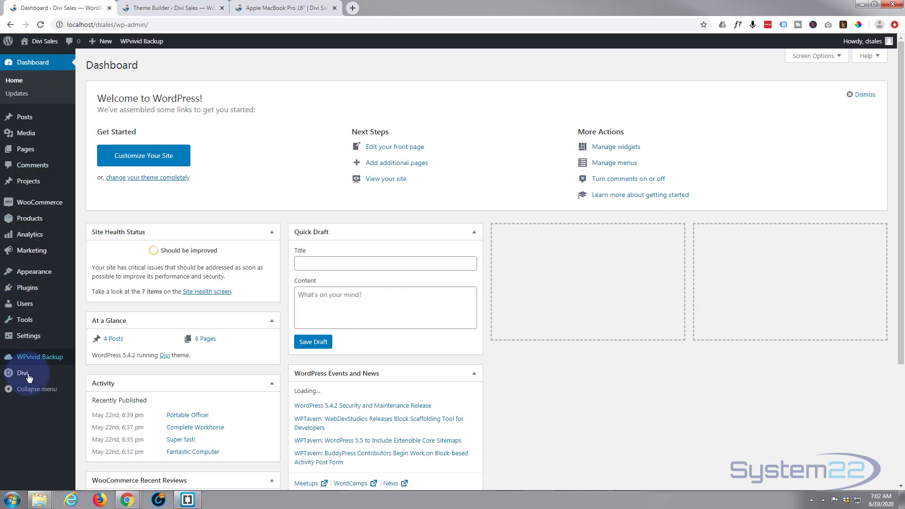
Step: Review the Divi Customizer's Buttons Style and Buttons Hover Style settings, then show the MacBook Pro 16" page
mouse_move(23, 372)
left_click(113, 407)
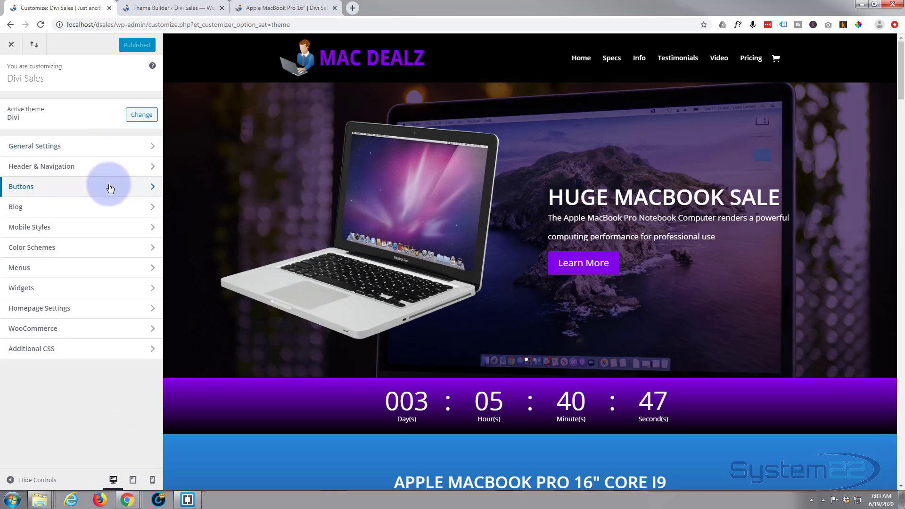
left_click(109, 186)
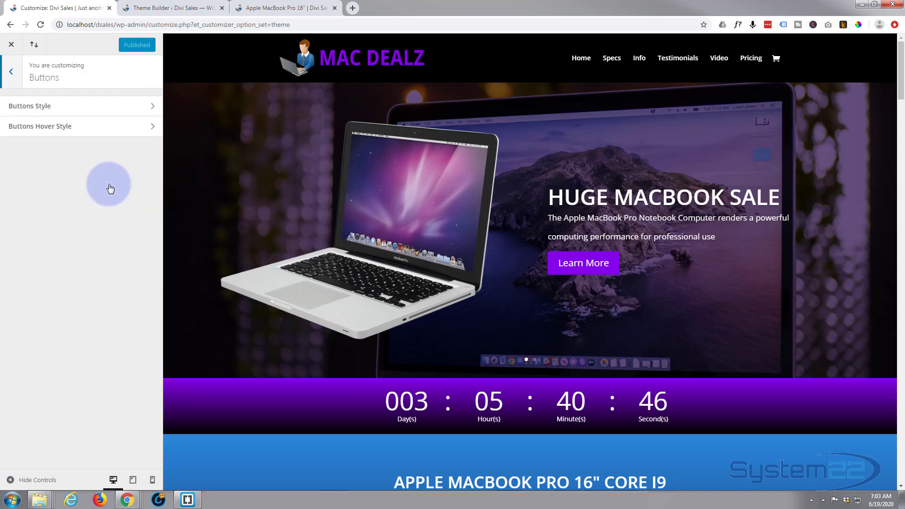
left_click(86, 111)
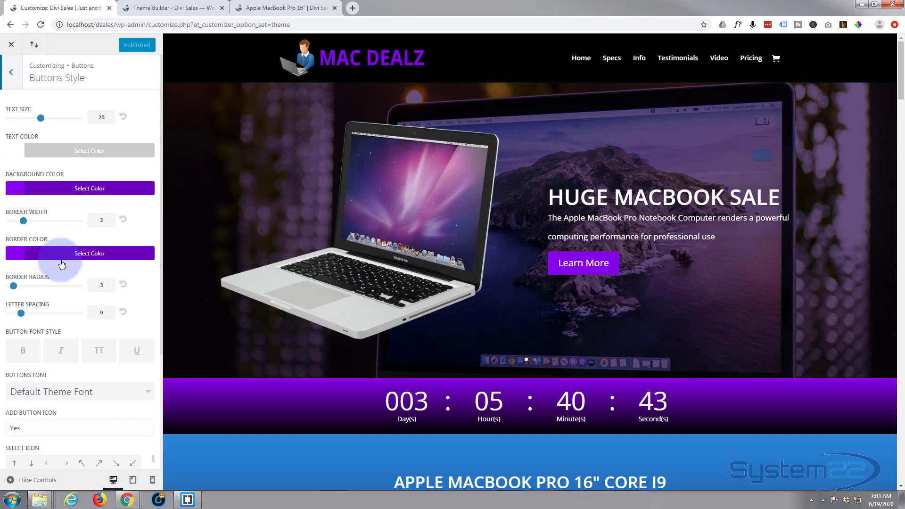
left_click(11, 72)
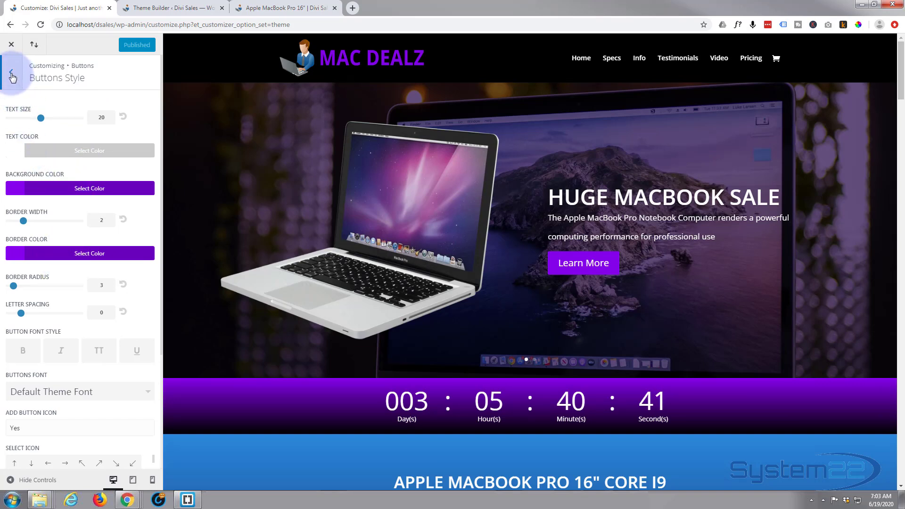
left_click(50, 127)
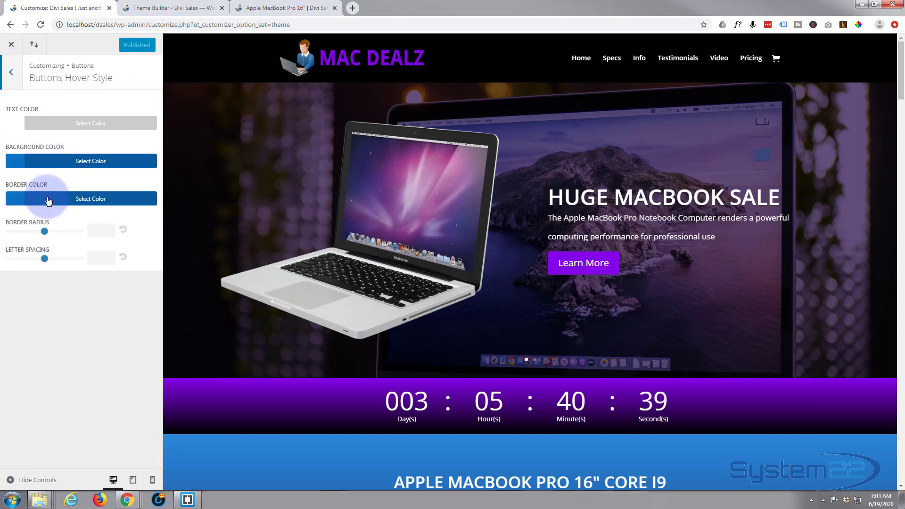
left_click(10, 71)
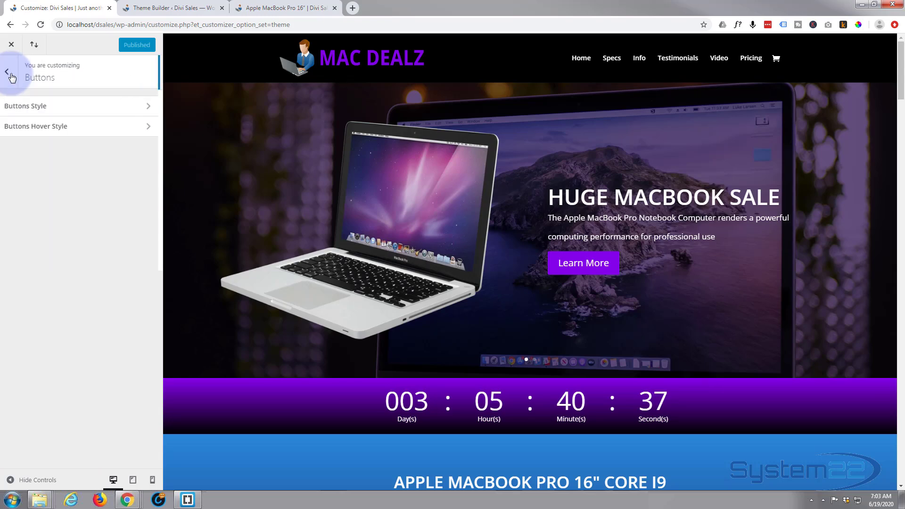
left_click(264, 6)
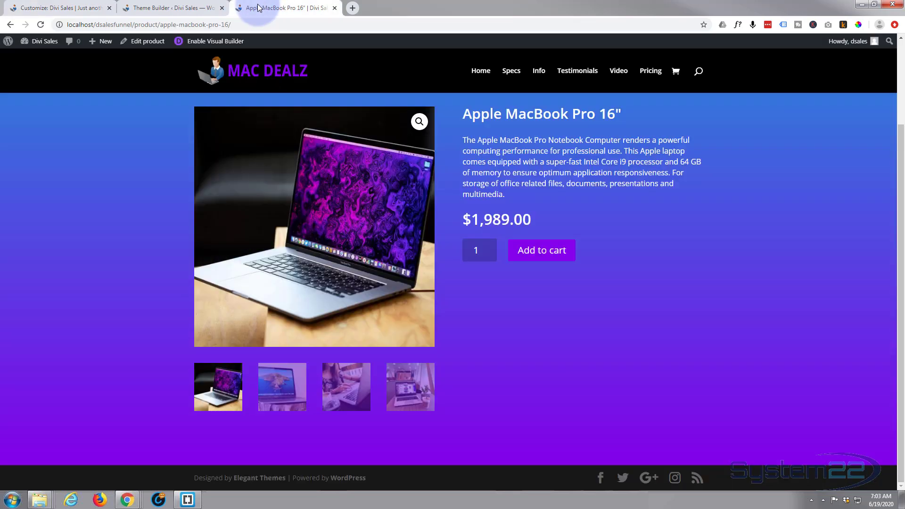
Step: Change the footer button text from 'Click Here' to 'Contact us' and expand its Link options
left_click(184, 7)
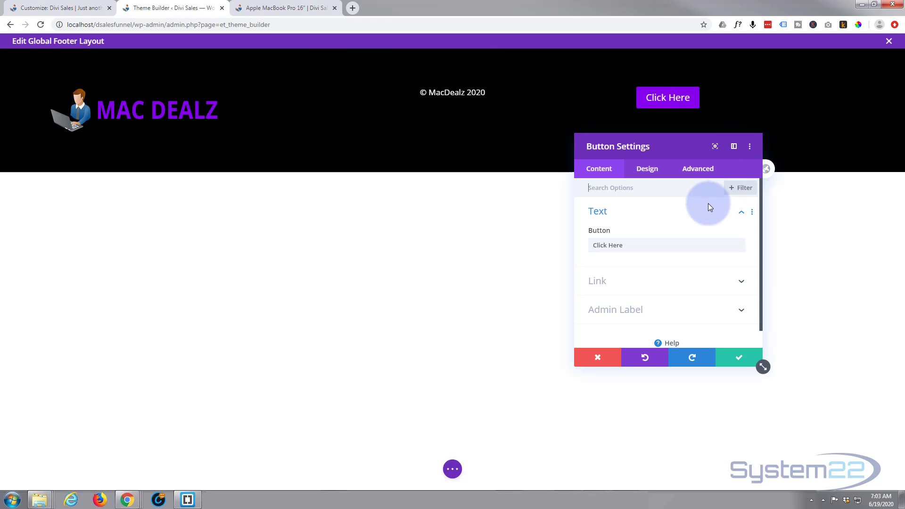
left_click_drag(643, 244, 574, 244)
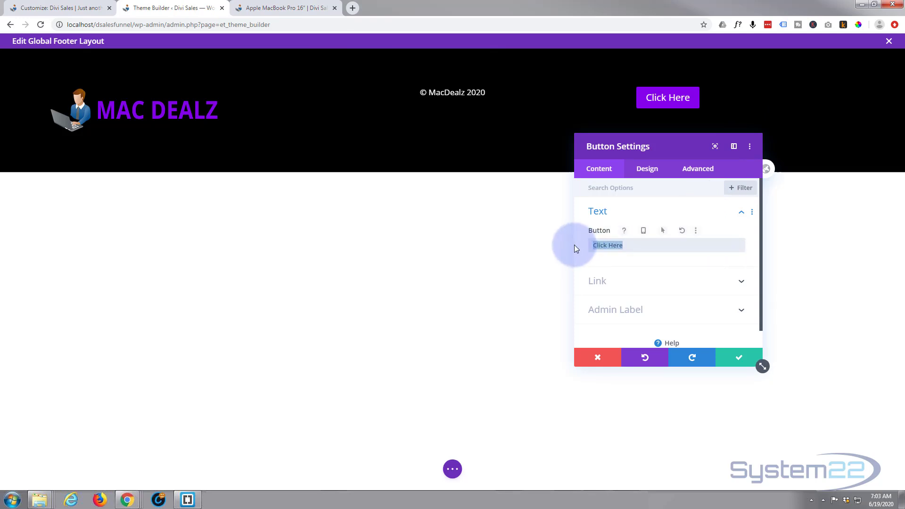
type("Contact us")
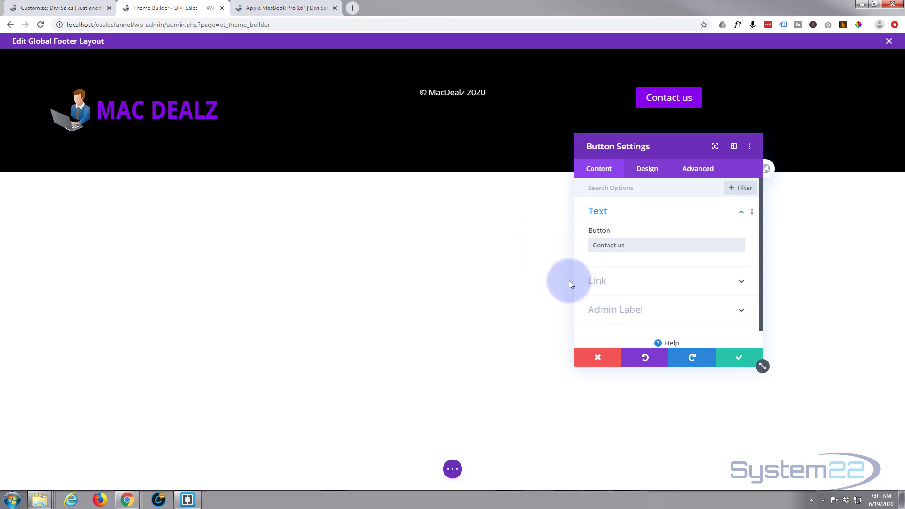
left_click(656, 284)
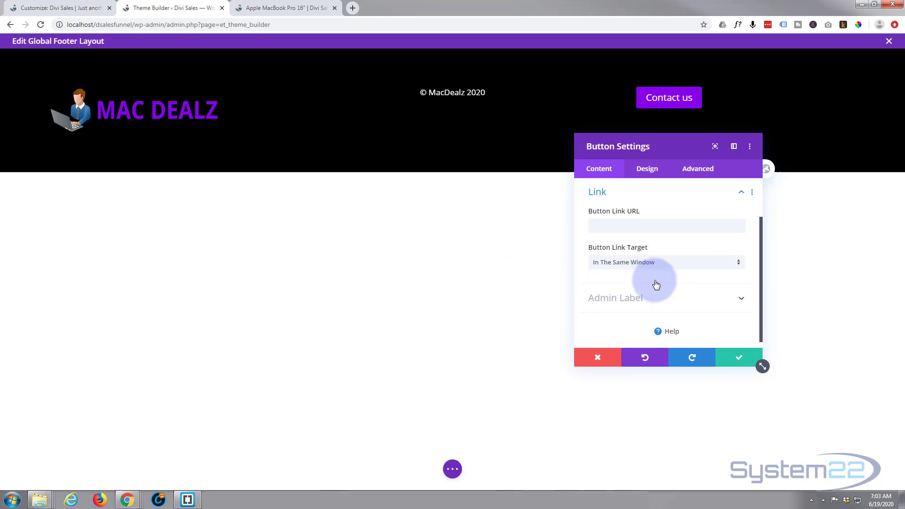
Step: Enter a mailto: link to the company's contact e-mail as the Button Link URL
left_click(607, 226)
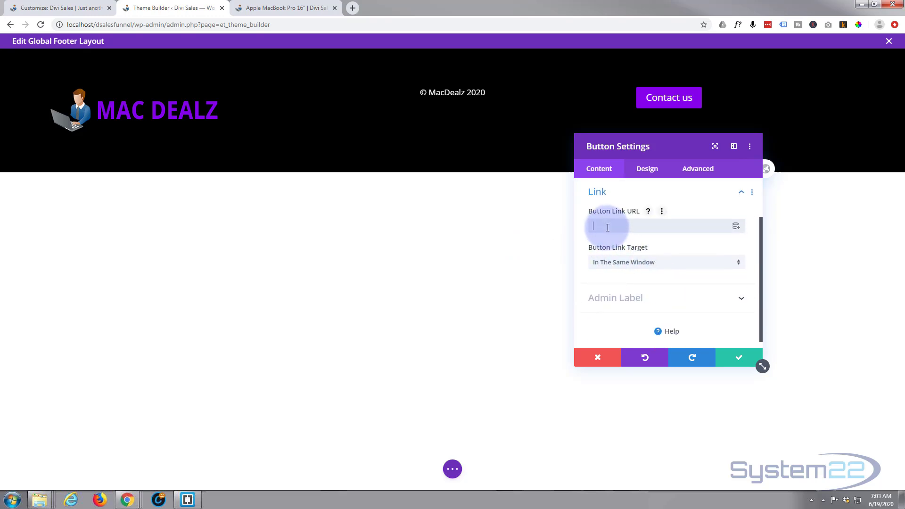
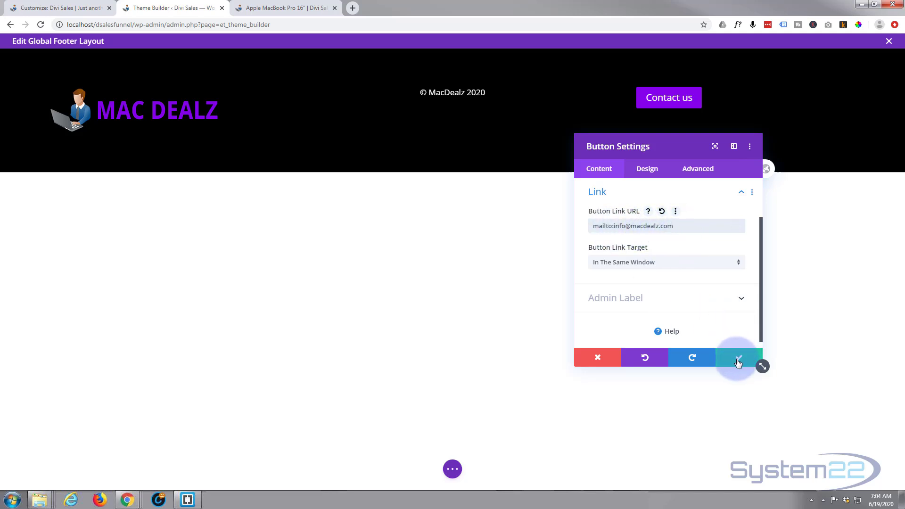
Step: Centre the Contact us button in the right column via Design > Alignment and save
left_click(646, 171)
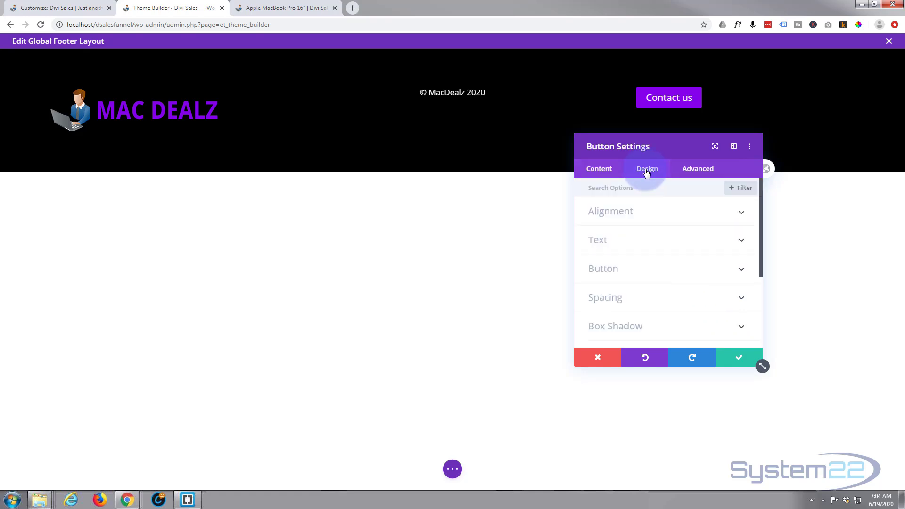
left_click(658, 219)
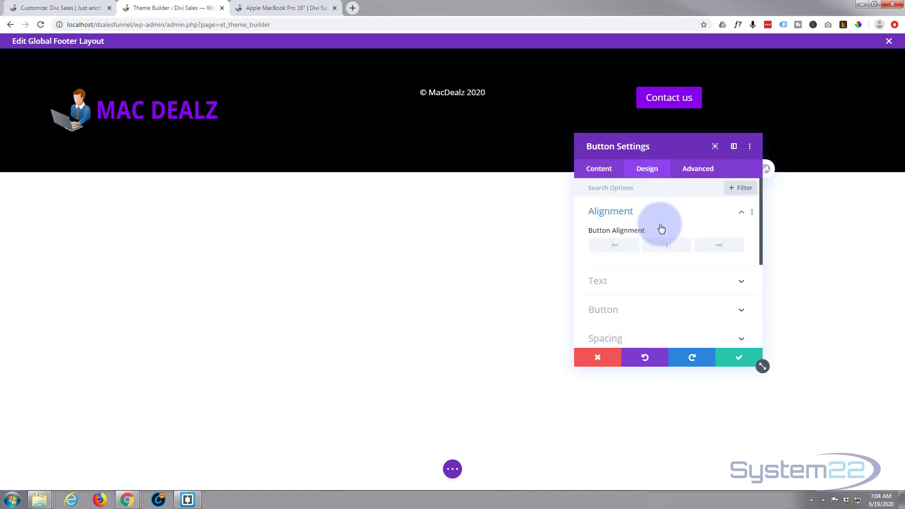
left_click(668, 249)
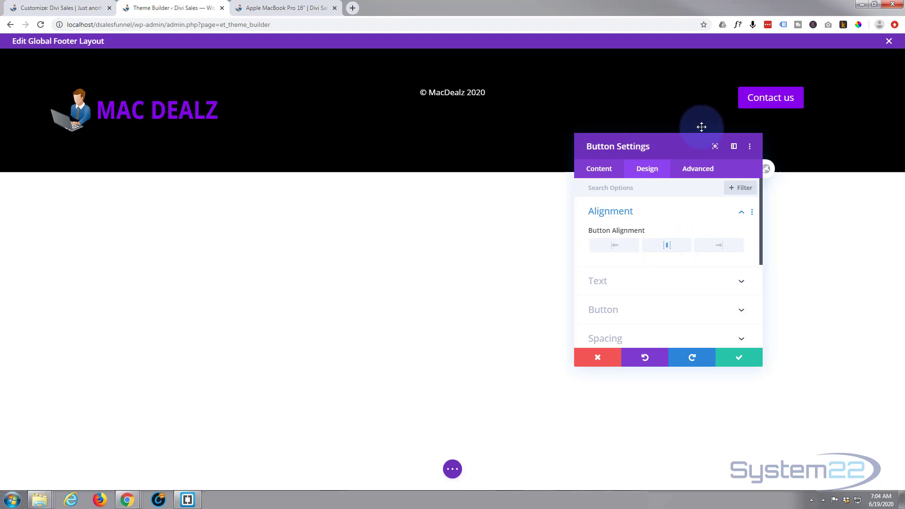
left_click(740, 359)
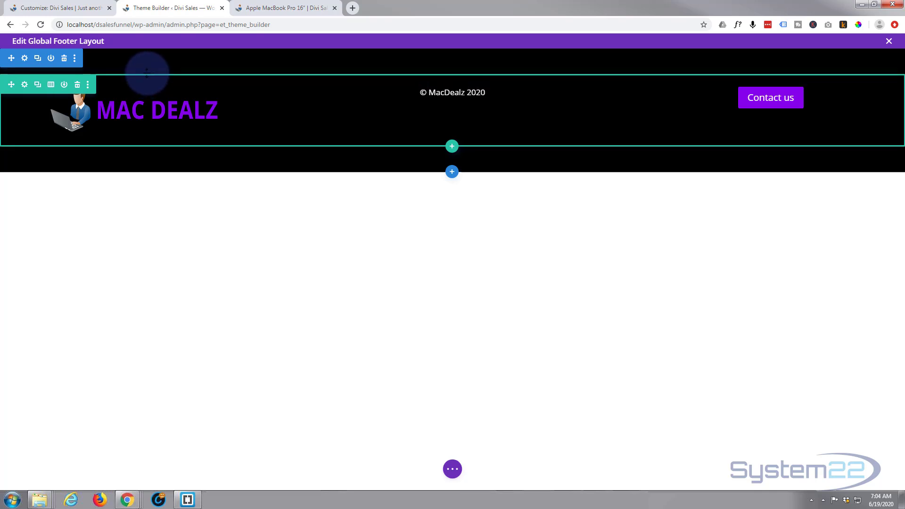
Step: Drag the footer section's top and bottom padding handles up to shorten the black section
left_click_drag(148, 71, 152, 53)
left_click_drag(153, 51, 155, 45)
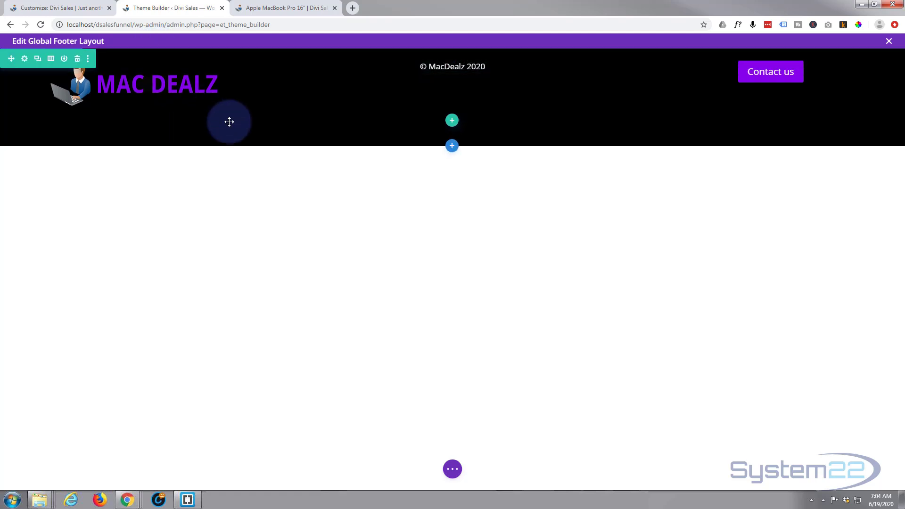
left_click_drag(235, 140, 236, 109)
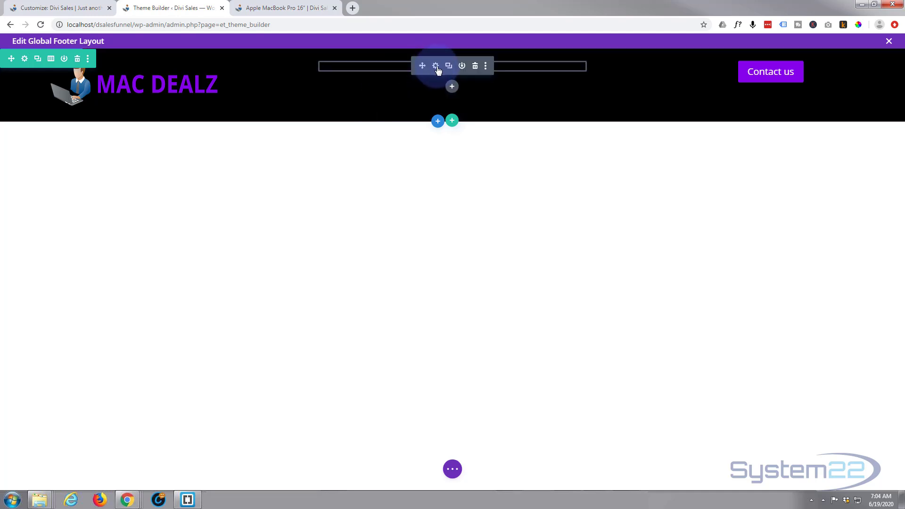
Step: Set the © MacDealz 2020 text's top padding to 40px under Design > Spacing and save
left_click(436, 67)
left_click(654, 169)
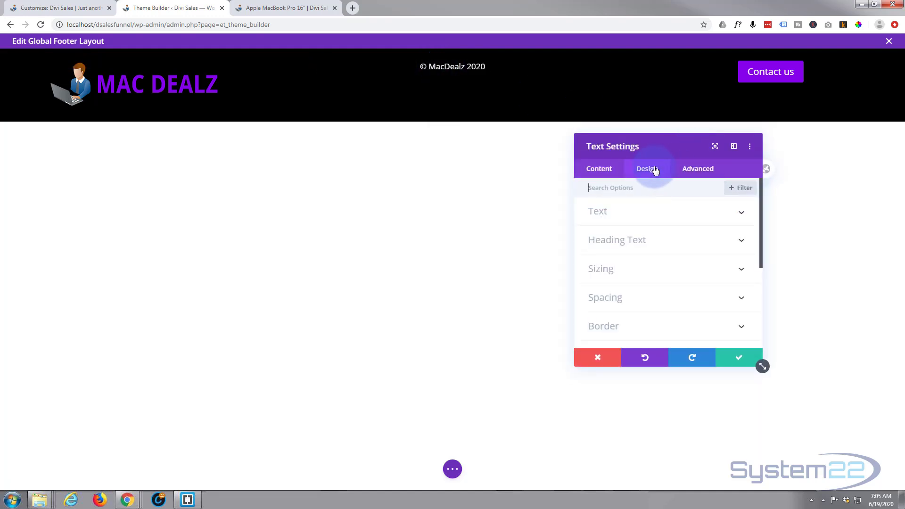
left_click(657, 298)
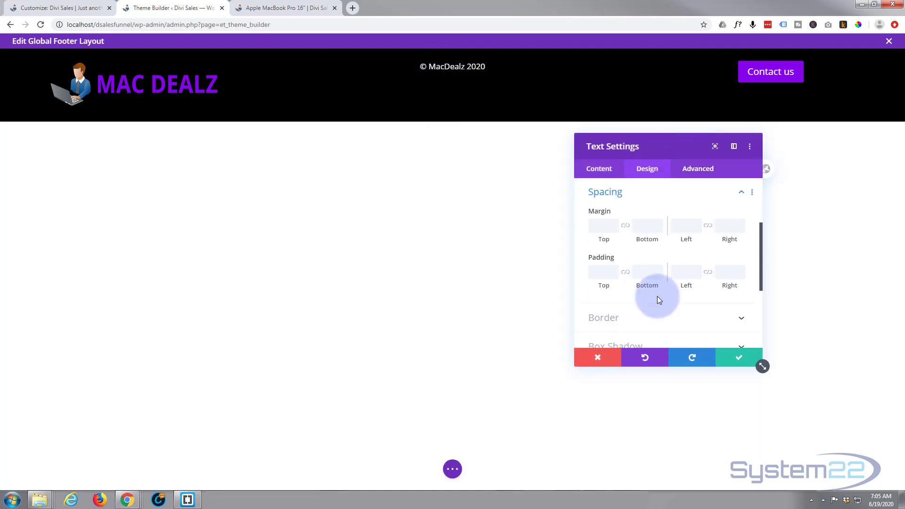
left_click(594, 273)
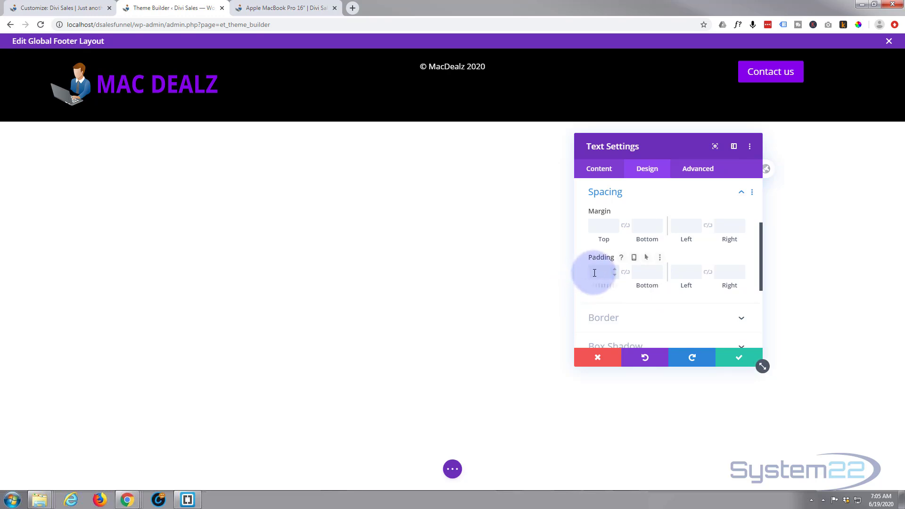
type("30px")
mouse_move(599, 273)
left_mouse_down()
mouse_move(588, 275)
mouse_move(596, 275)
left_mouse_up()
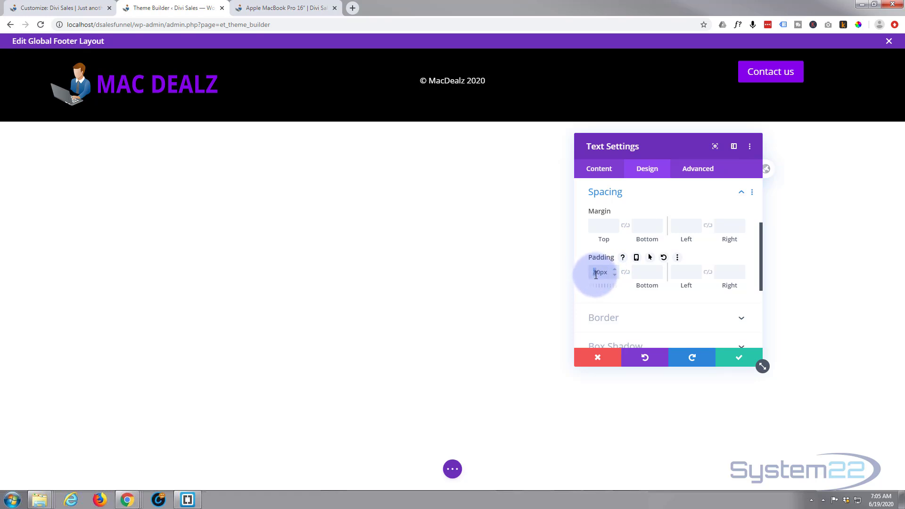
type("4")
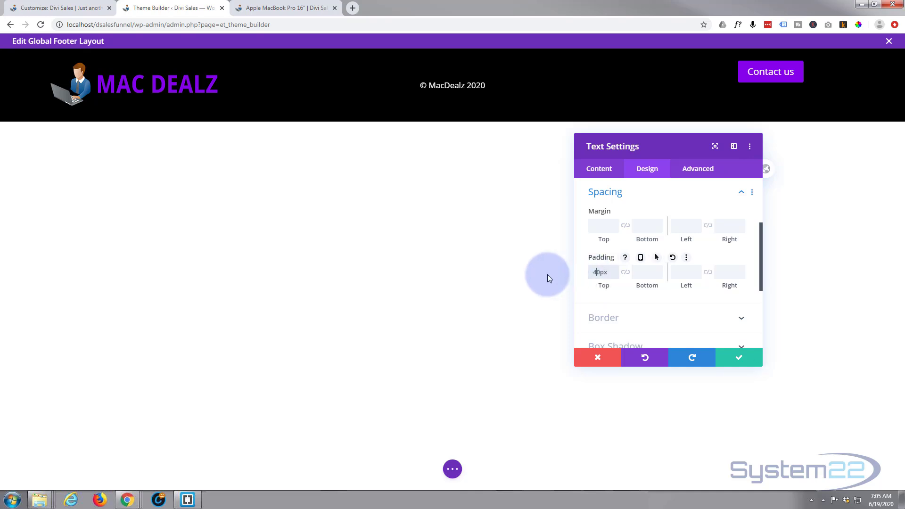
left_click(738, 361)
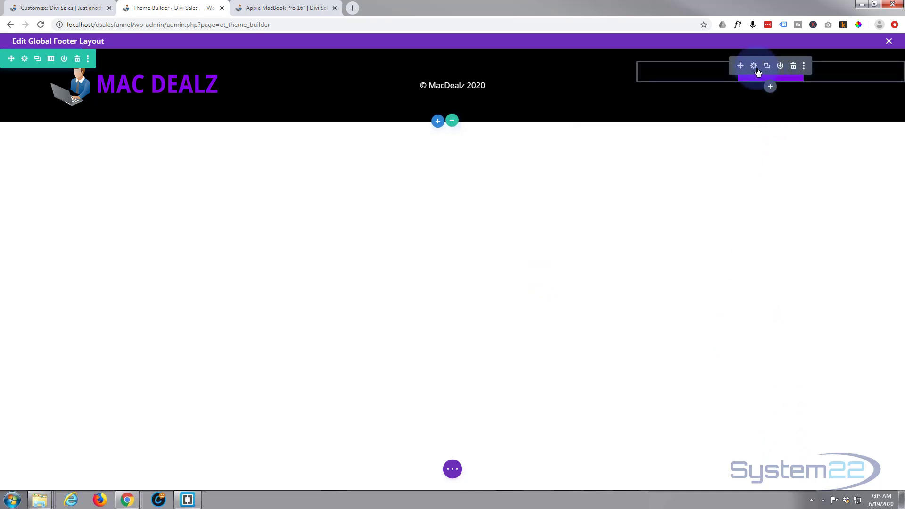
Step: Enable Use Custom Styles on the Contact us button and turn off Show Button Icon
left_click(754, 66)
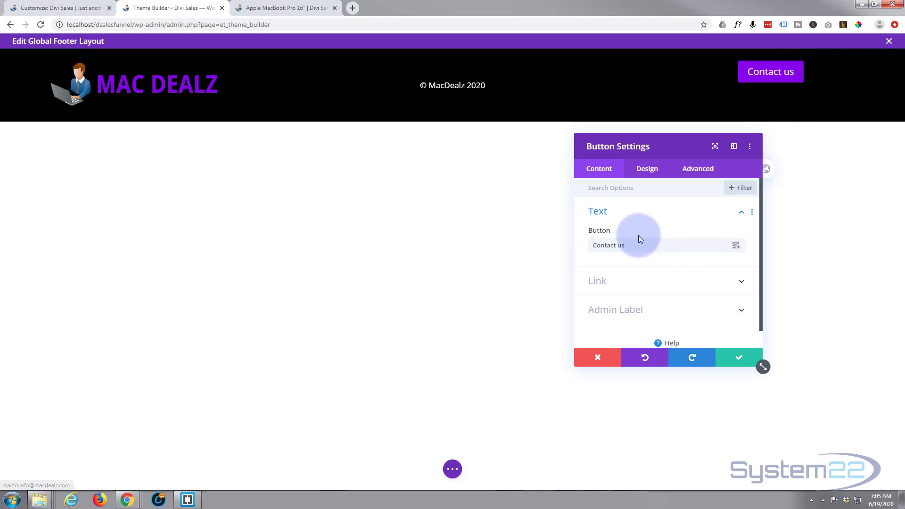
left_click(653, 170)
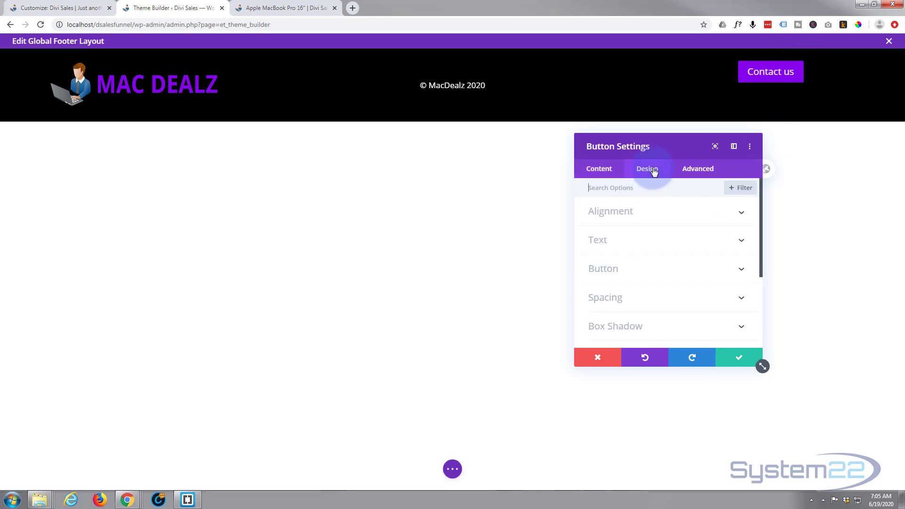
left_click(664, 272)
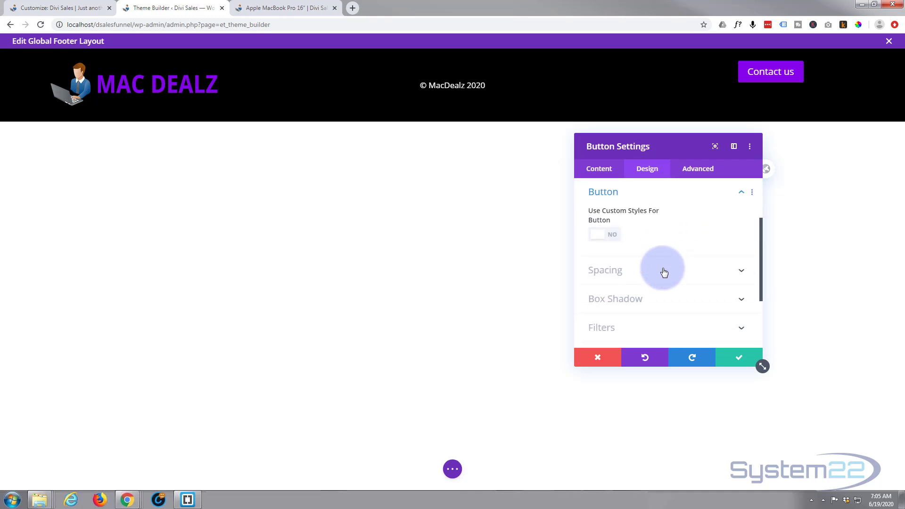
left_click(613, 235)
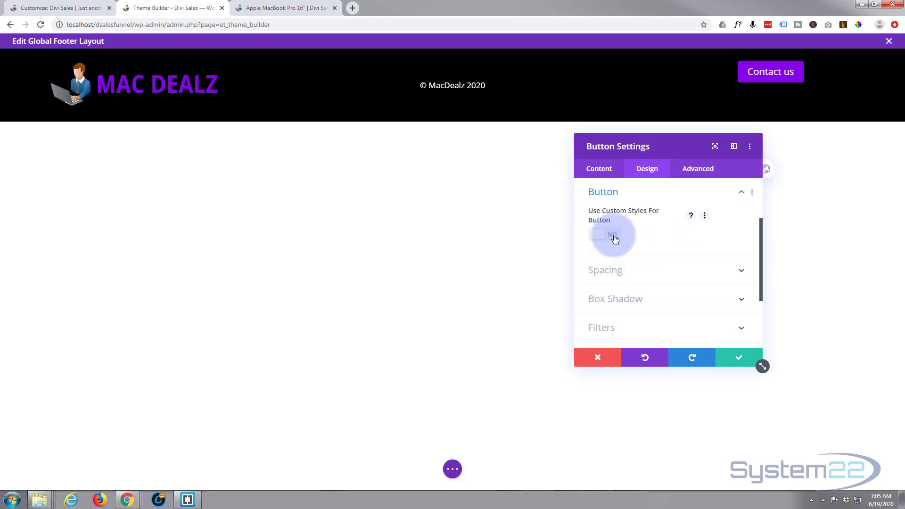
scroll(646, 247, "down", 3)
scroll(647, 252, "down", 10)
scroll(645, 245, "down", 3)
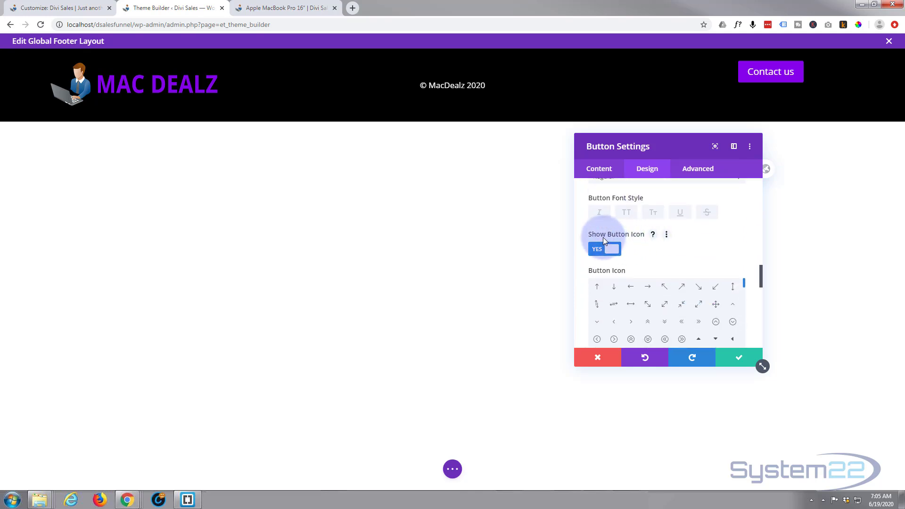
left_click(605, 248)
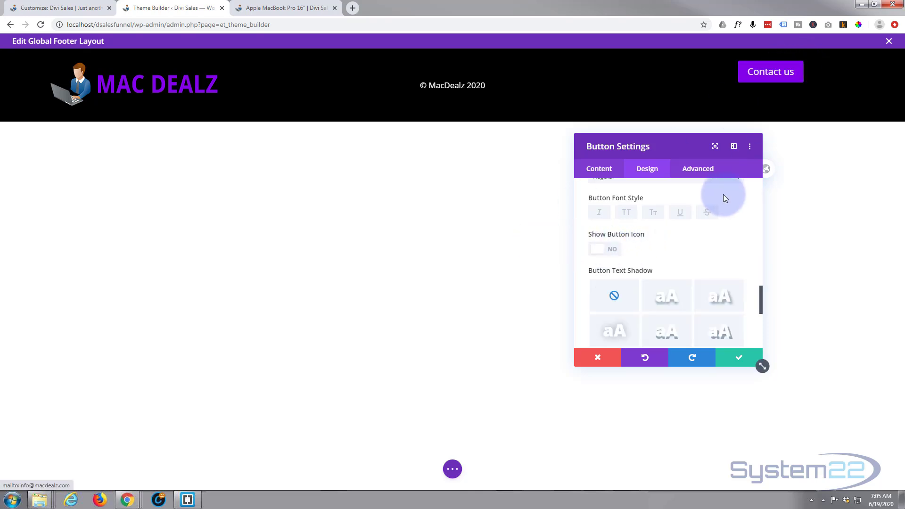
left_click(683, 218)
scroll(661, 212, "down", 5)
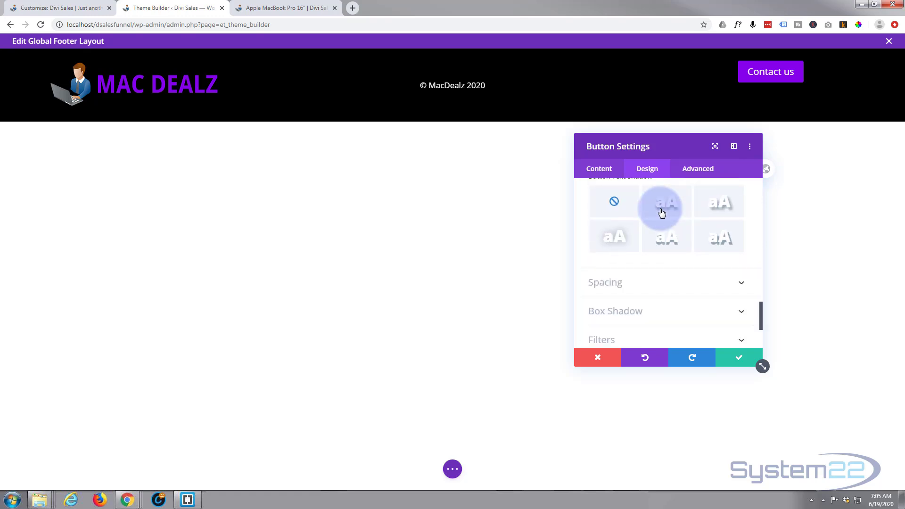
scroll(660, 212, "up", 2)
Step: Give the button a 30px top margin under Spacing and save its settings
left_click(656, 249)
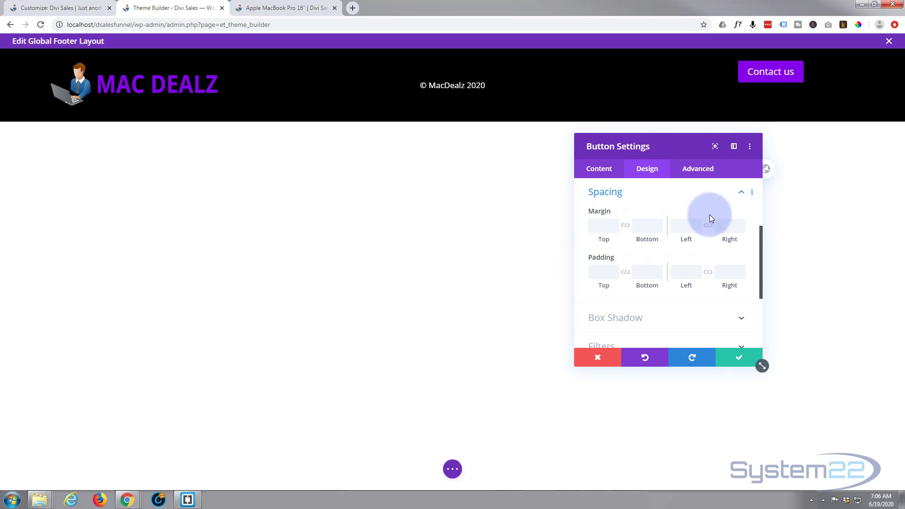
left_click(604, 224)
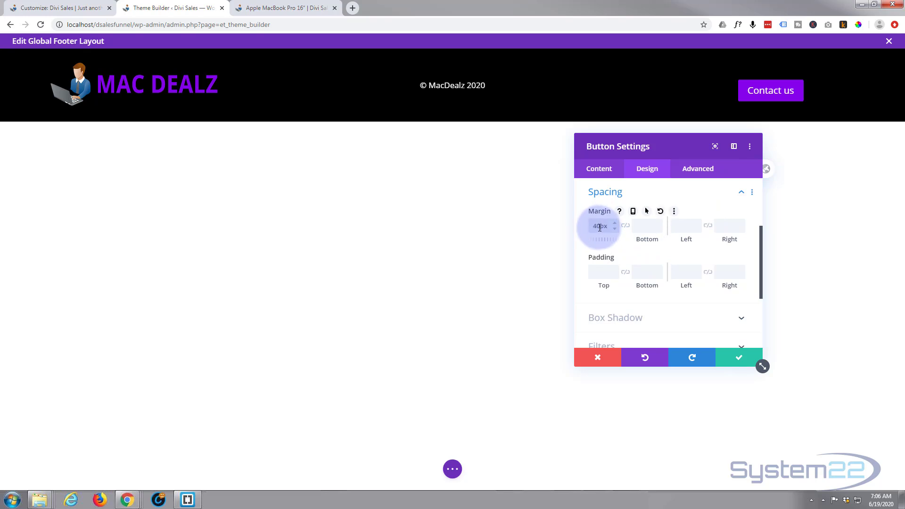
left_click_drag(593, 225, 597, 226)
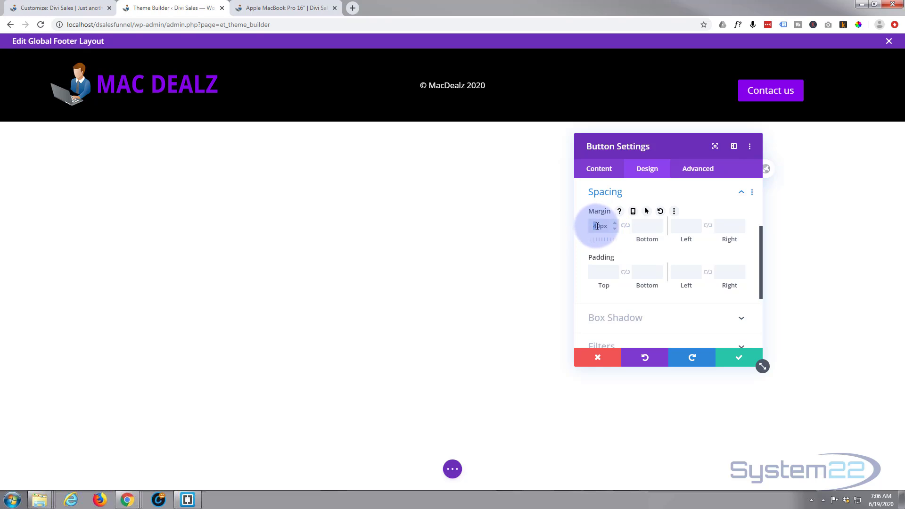
type("3")
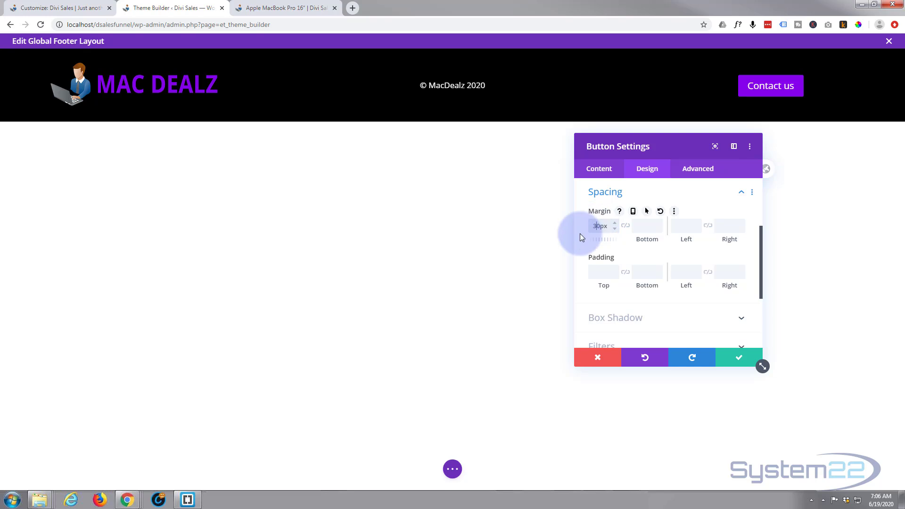
left_click(746, 360)
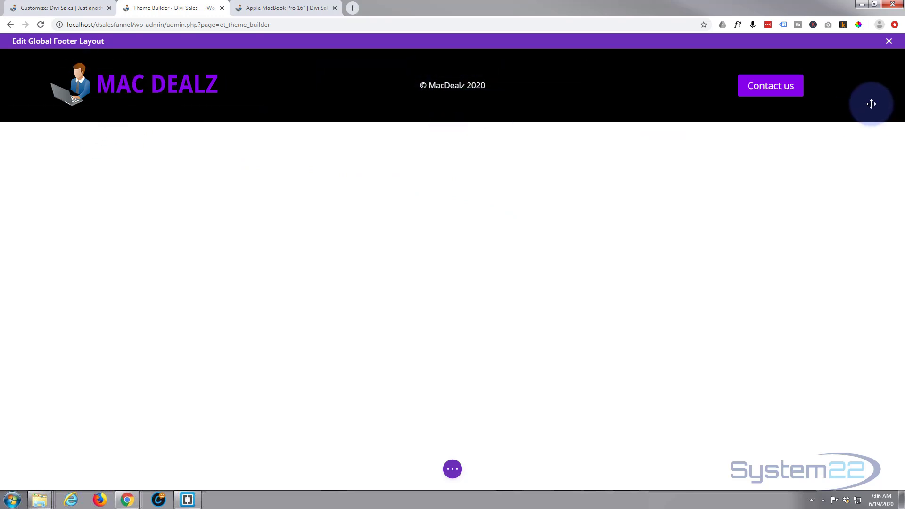
Step: Save the footer layout and the Theme Builder changes, then return to the MacBook Pro 16" product page
left_click(457, 467)
left_click(880, 473)
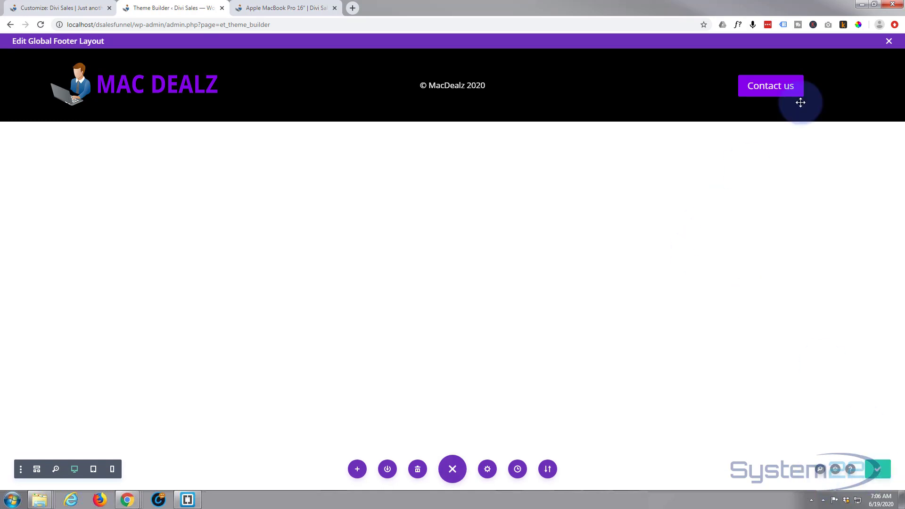
left_click(888, 41)
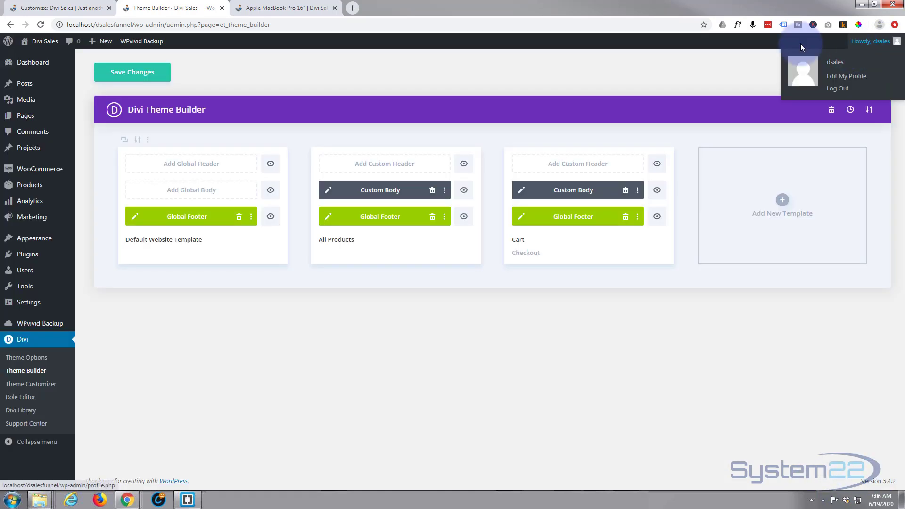
left_click(124, 74)
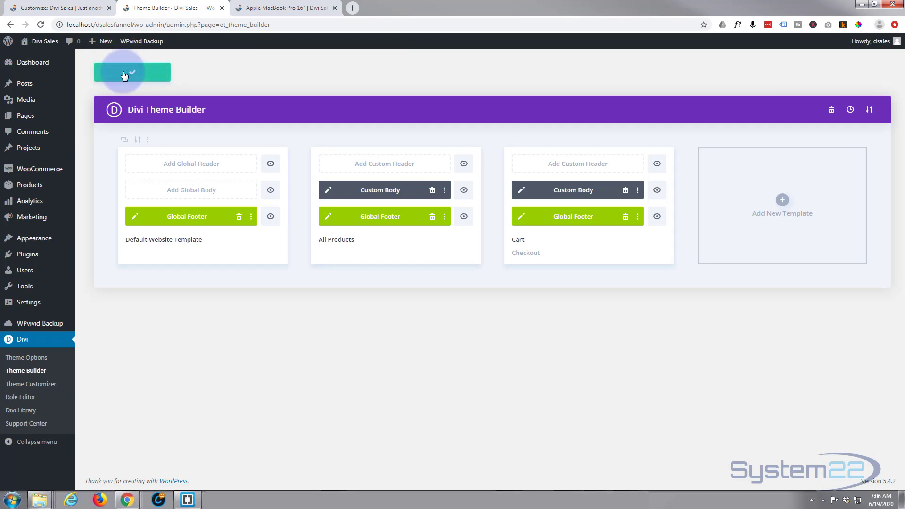
left_click(296, 9)
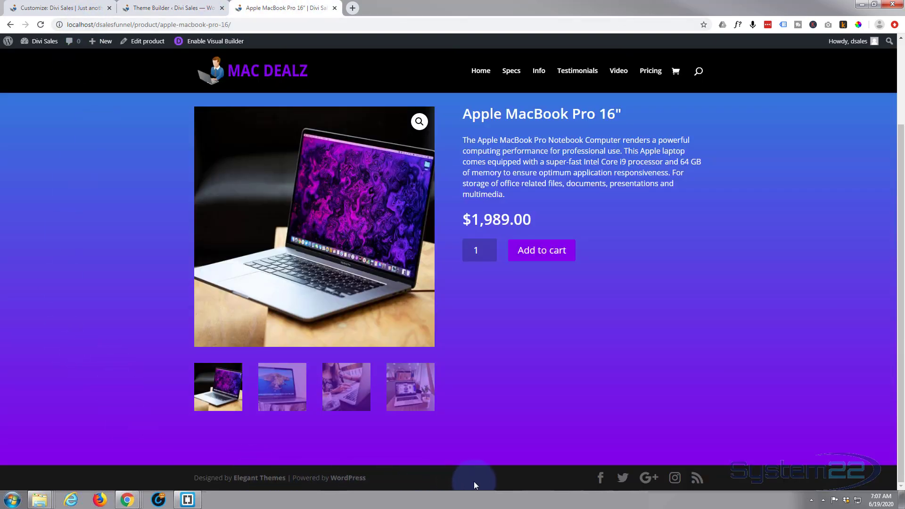
Step: Reload the MacBook Pro 16" product page and scroll down to the new black footer
left_click(41, 26)
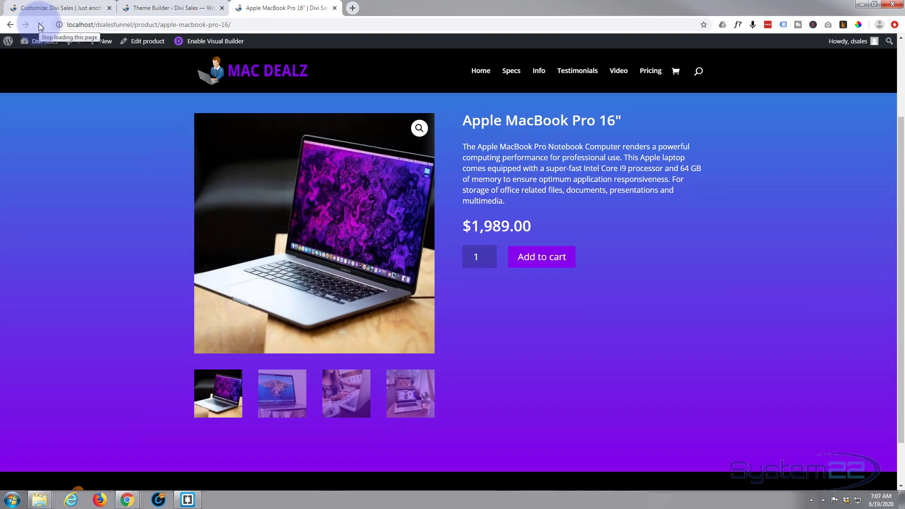
scroll(45, 220, "down", 2)
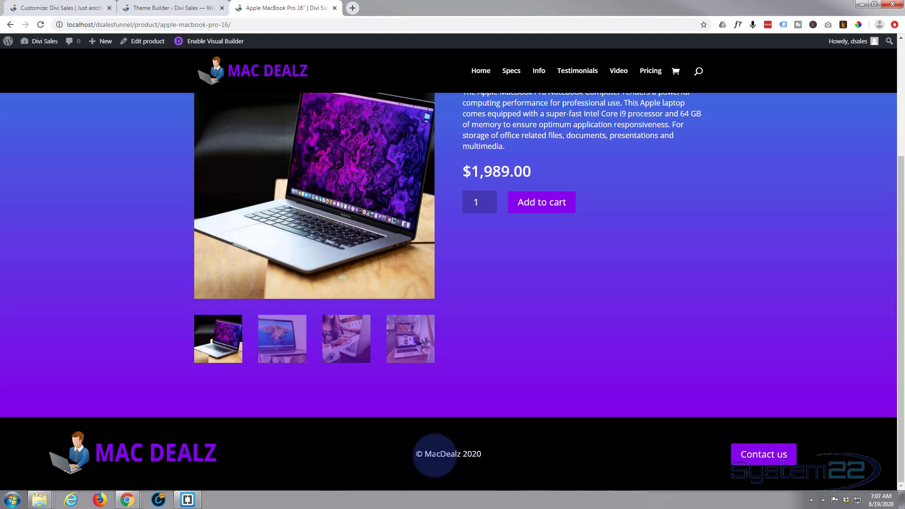
Step: Test the footer's Contact us mailto link, opening an Outlook message to the shop's contact address
left_click(762, 457)
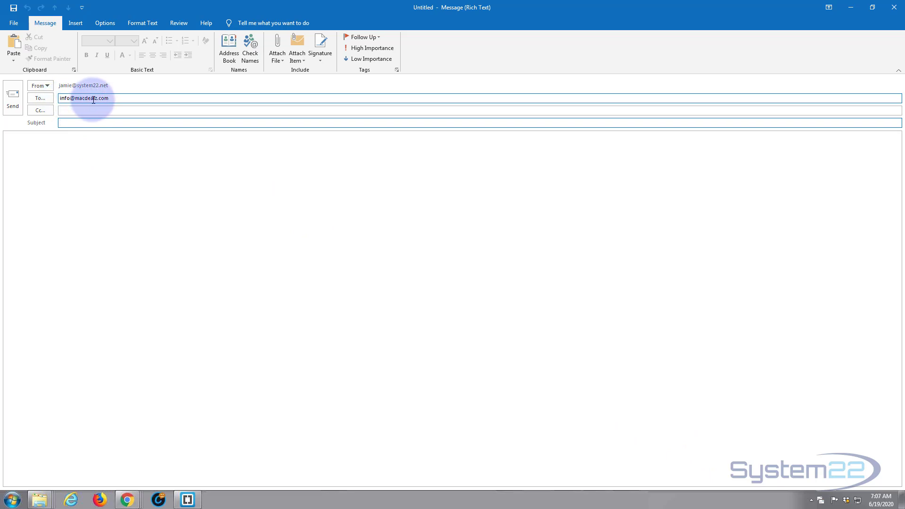
Step: Minimize the Outlook draft to bring the product page back into view
left_click(852, 8)
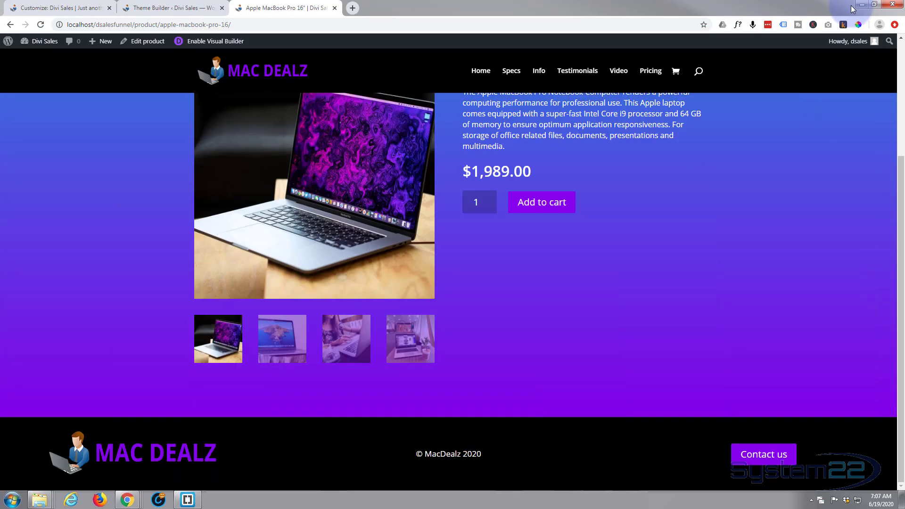